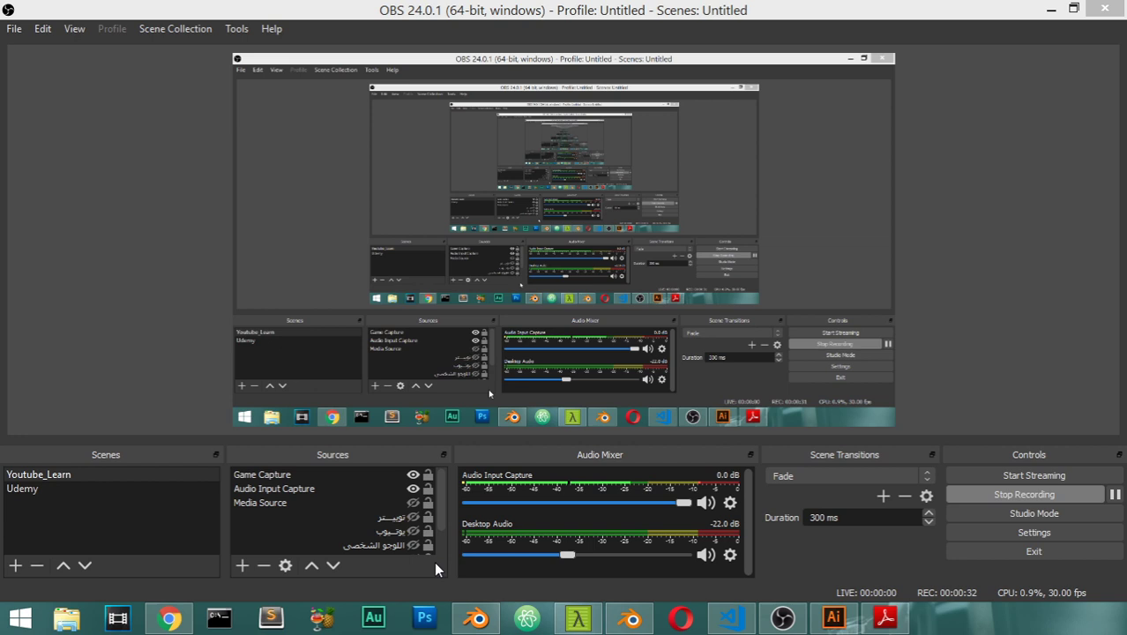
- Hide the existing Audio Input Capture source while keeping Game Capture visible
click(357, 474)
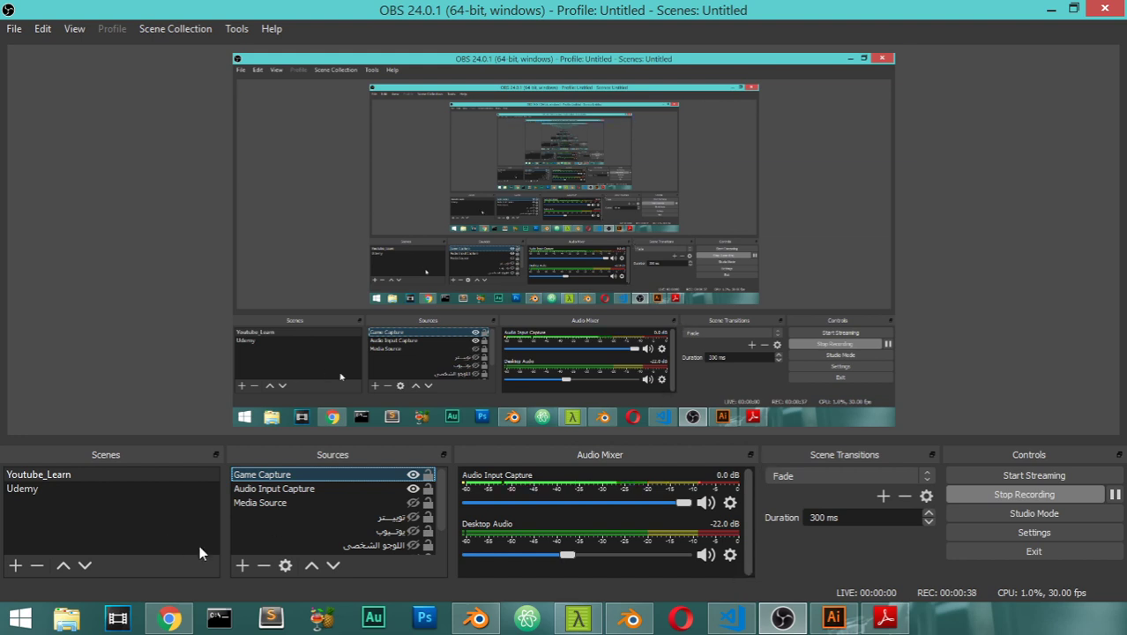
click(413, 488)
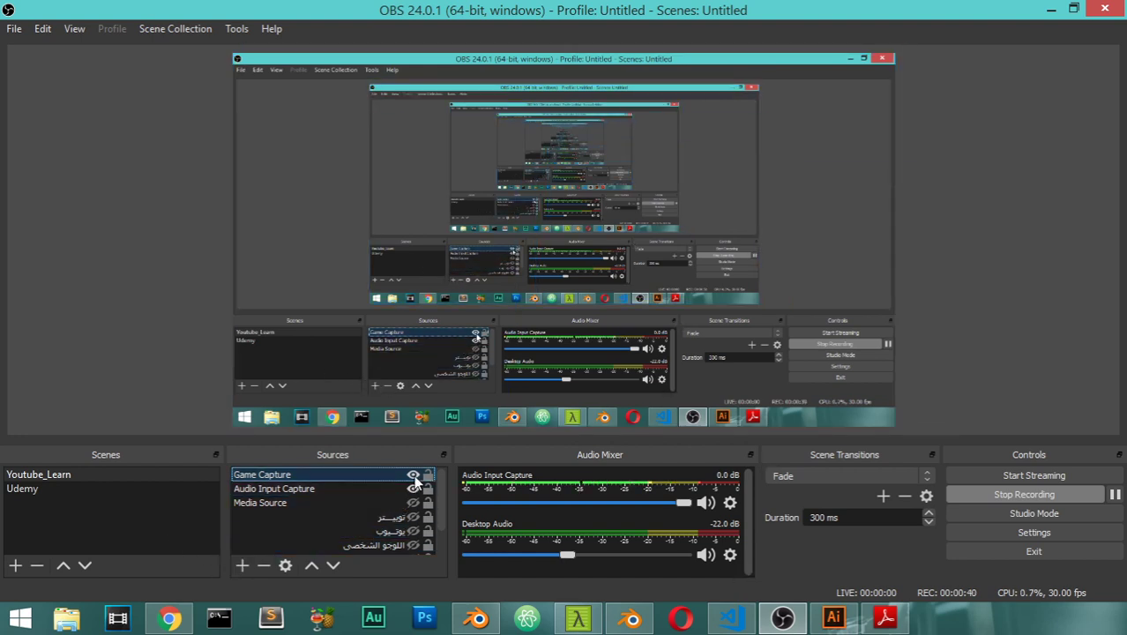
click(414, 477)
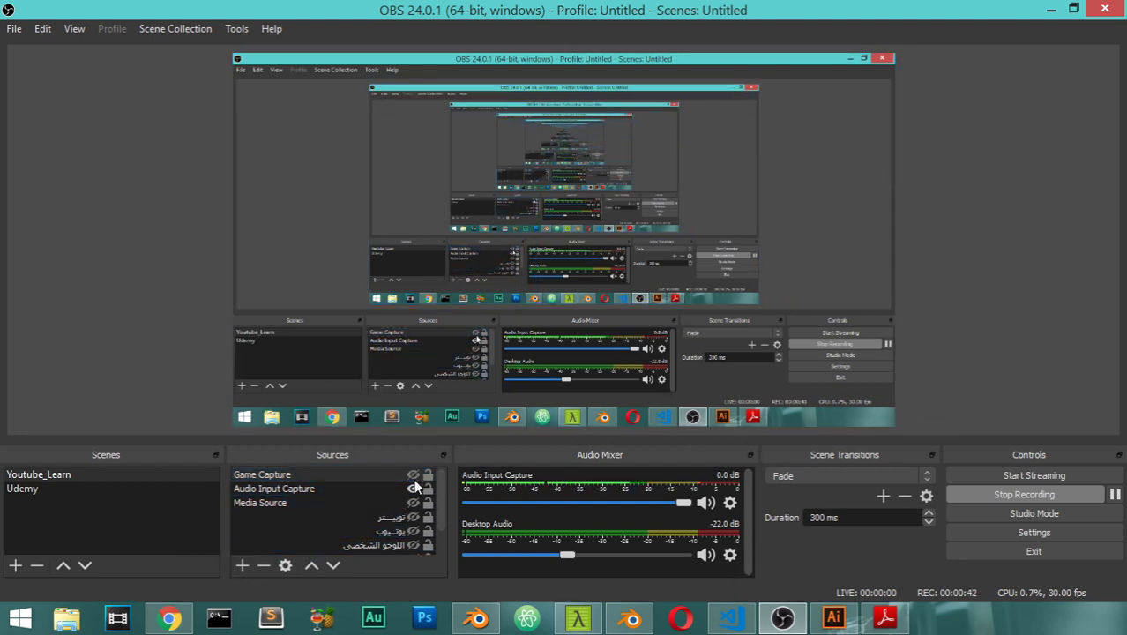
click(413, 476)
click(354, 492)
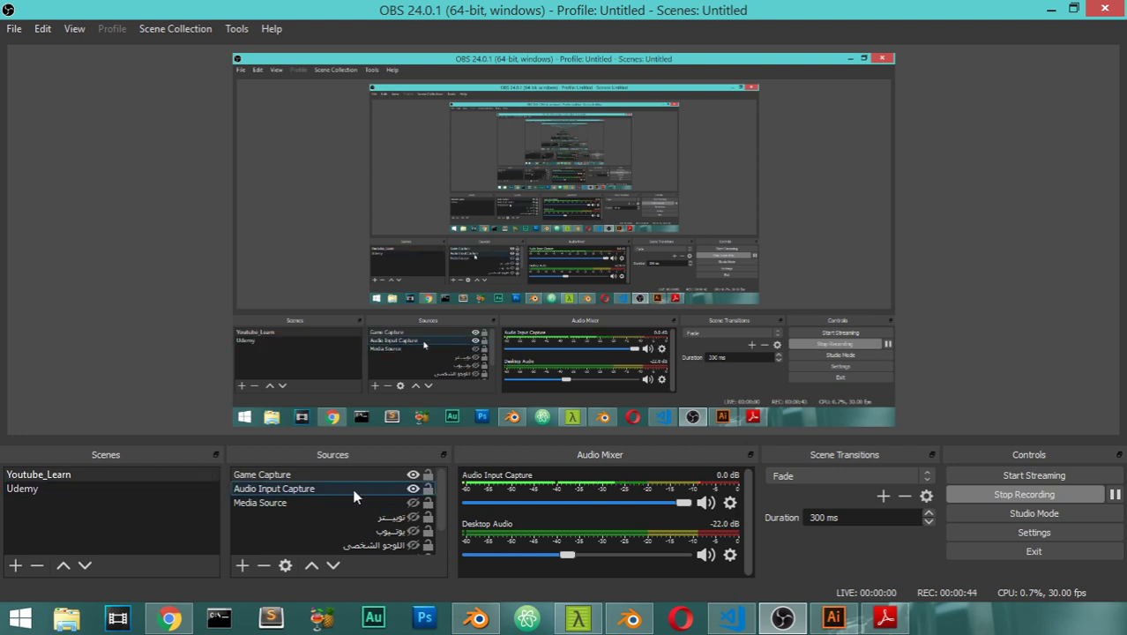
click(413, 490)
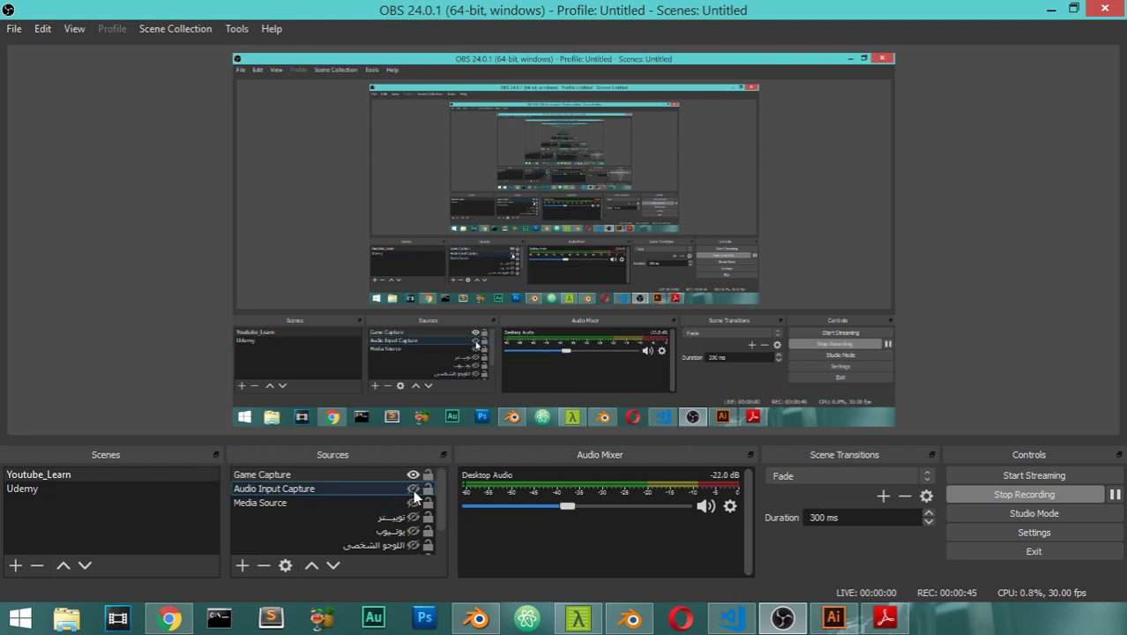
- Start a new Audio Input Capture source named 'First Mic'
click(241, 564)
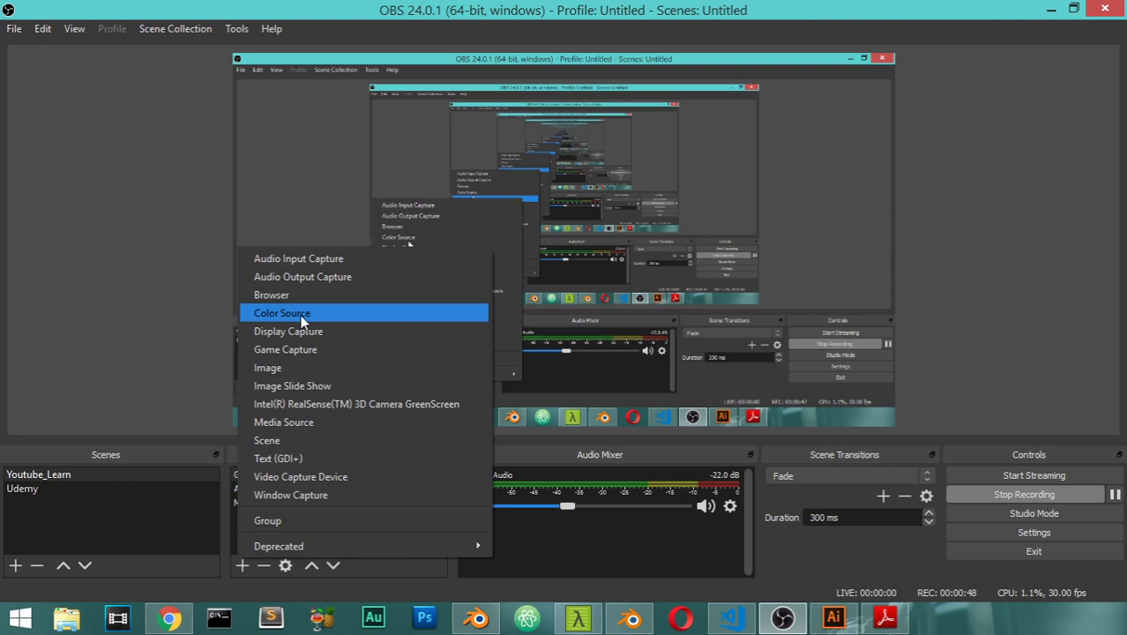
click(313, 261)
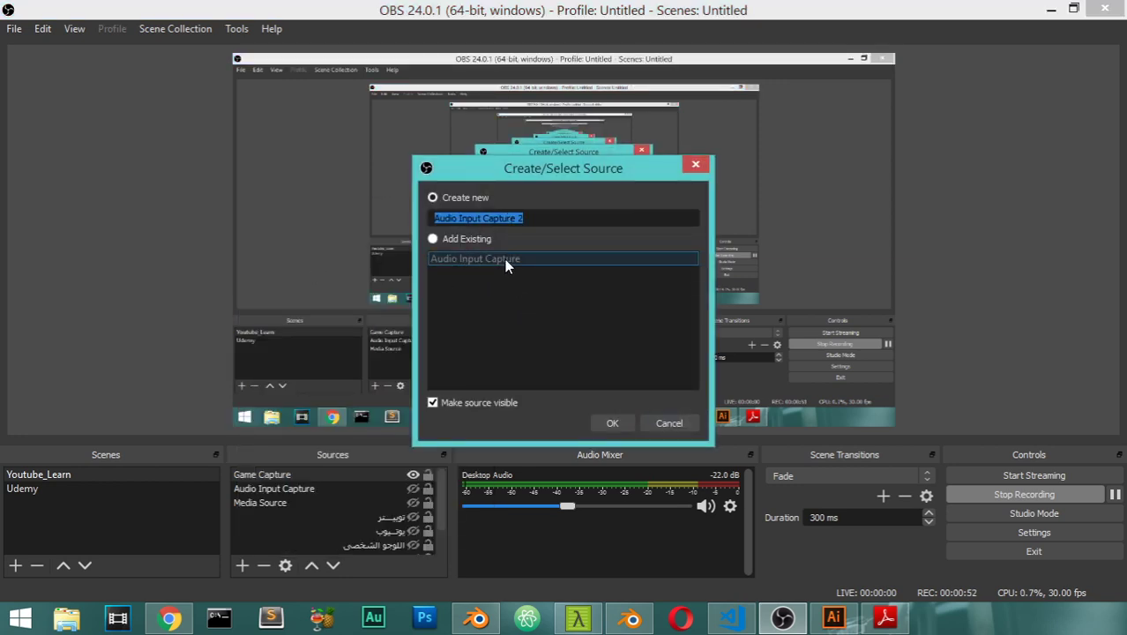
text(First )
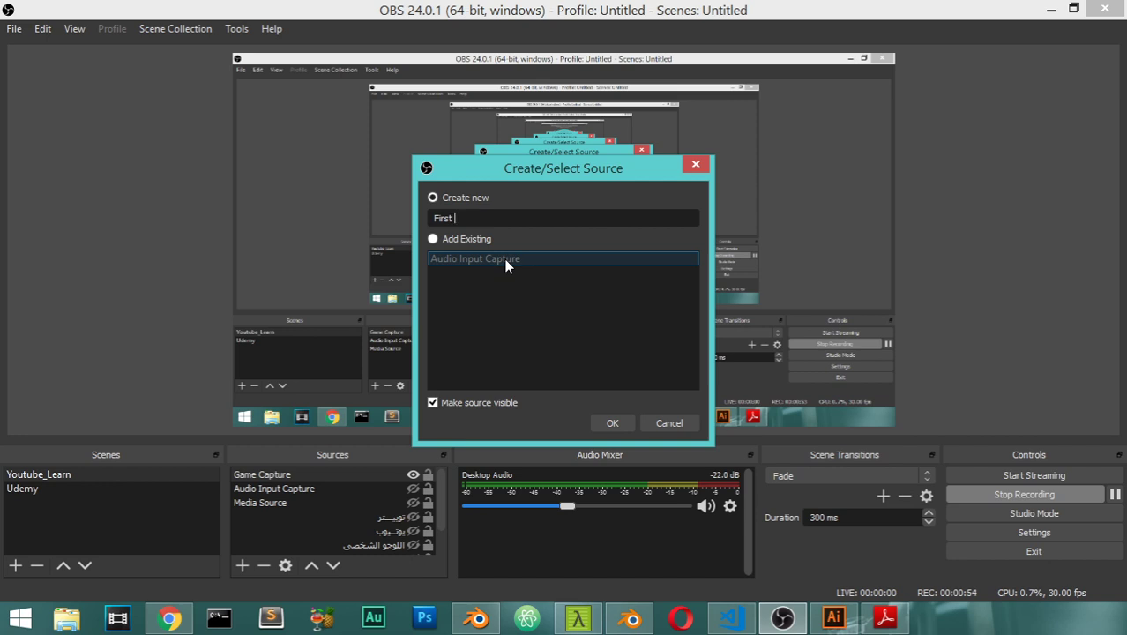
text(Mic)
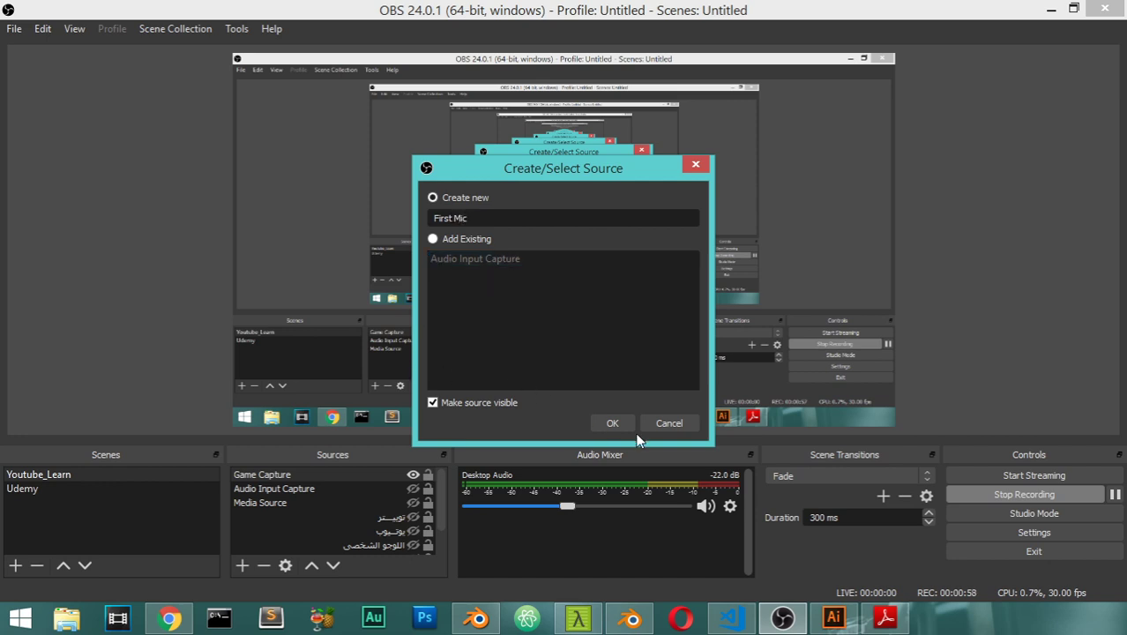
- Create First Mic using the Headset Microphone (AKG Perception 120 USB) device
click(612, 424)
click(459, 93)
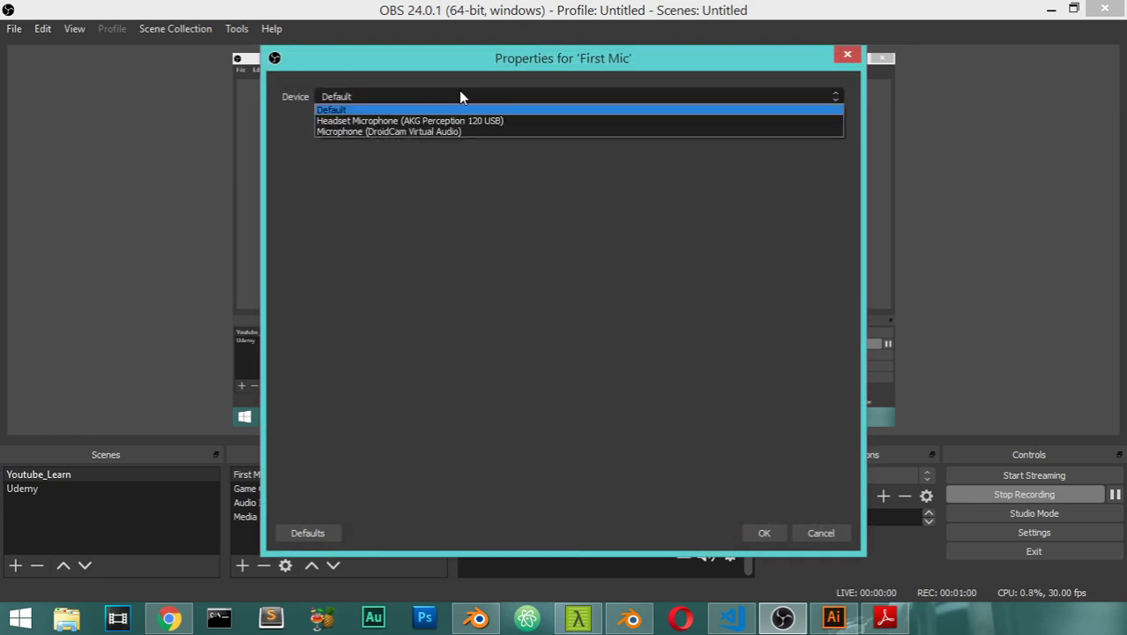
click(457, 109)
click(443, 96)
click(437, 120)
click(763, 534)
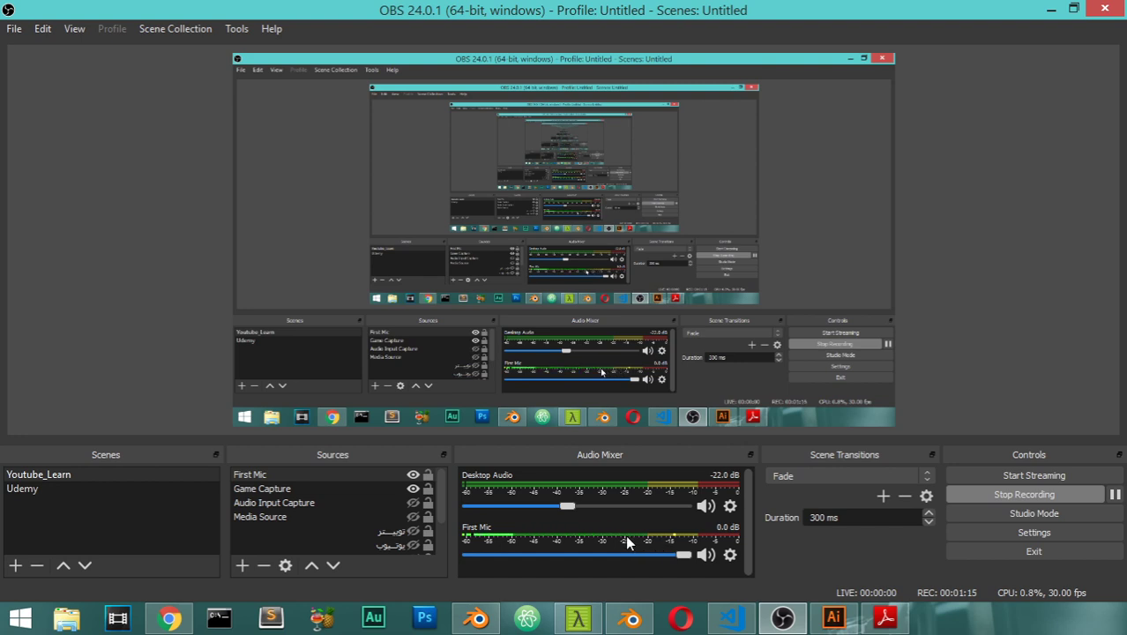
- Drag the First Mic fader all the way down, then back up to about 0.0 dB
click(681, 556)
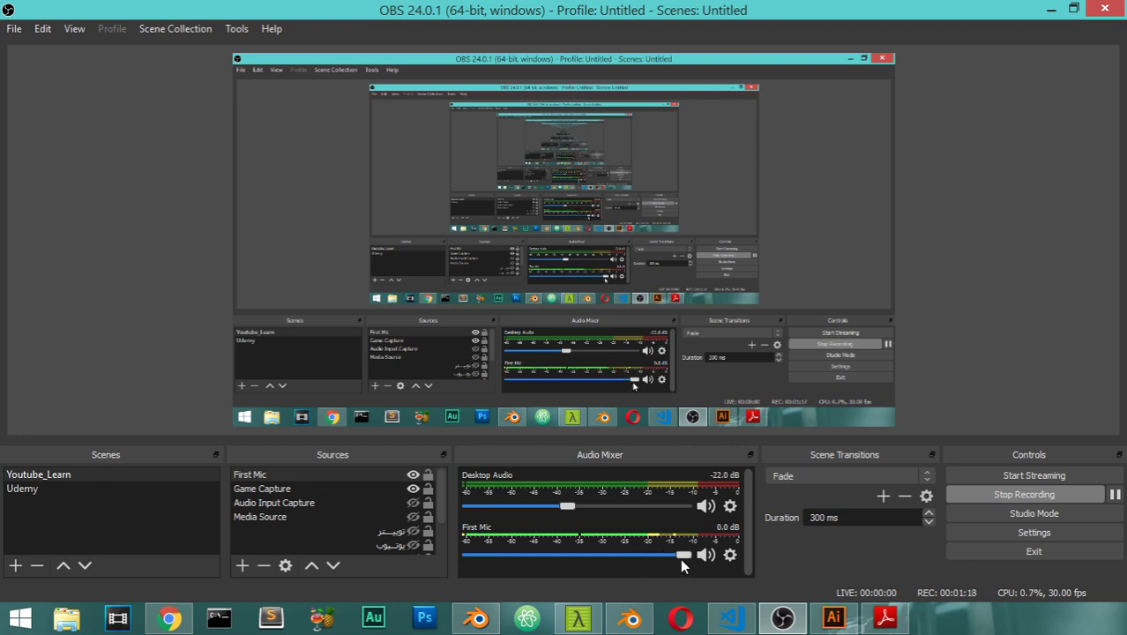
mouse_move(680, 554)
mouse_down()
mouse_move(476, 560)
mouse_move(694, 557)
mouse_move(599, 556)
mouse_move(673, 556)
mouse_up()
drag(677, 560, 683, 554)
mouse_move(680, 553)
mouse_down()
mouse_move(662, 558)
mouse_move(697, 560)
mouse_up()
click(15, 29)
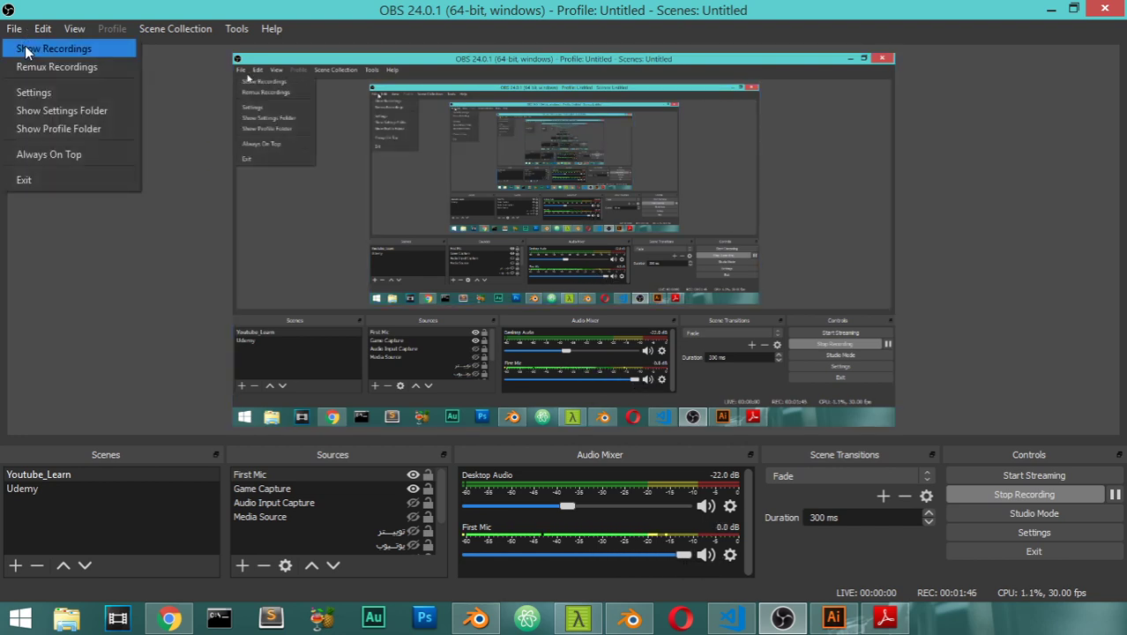
click(41, 93)
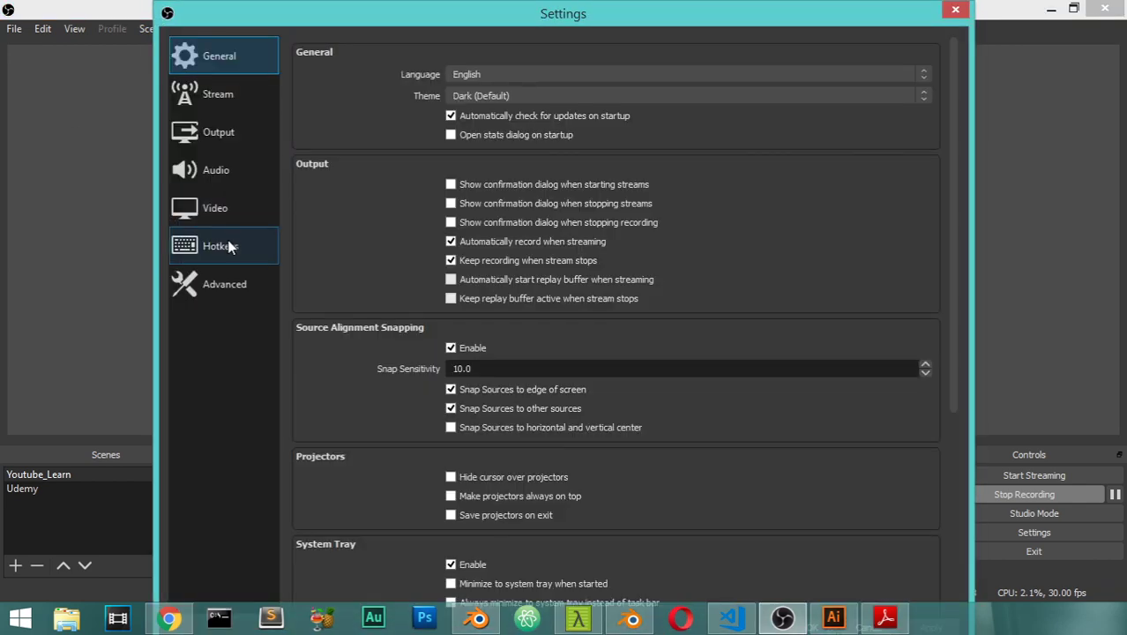
click(219, 182)
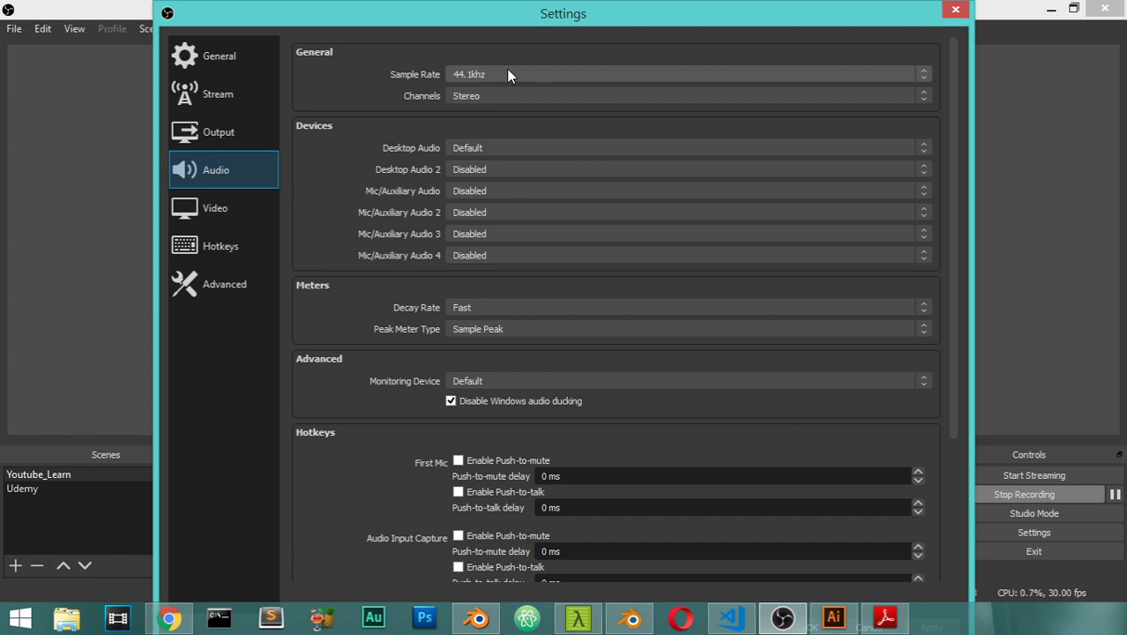
click(521, 97)
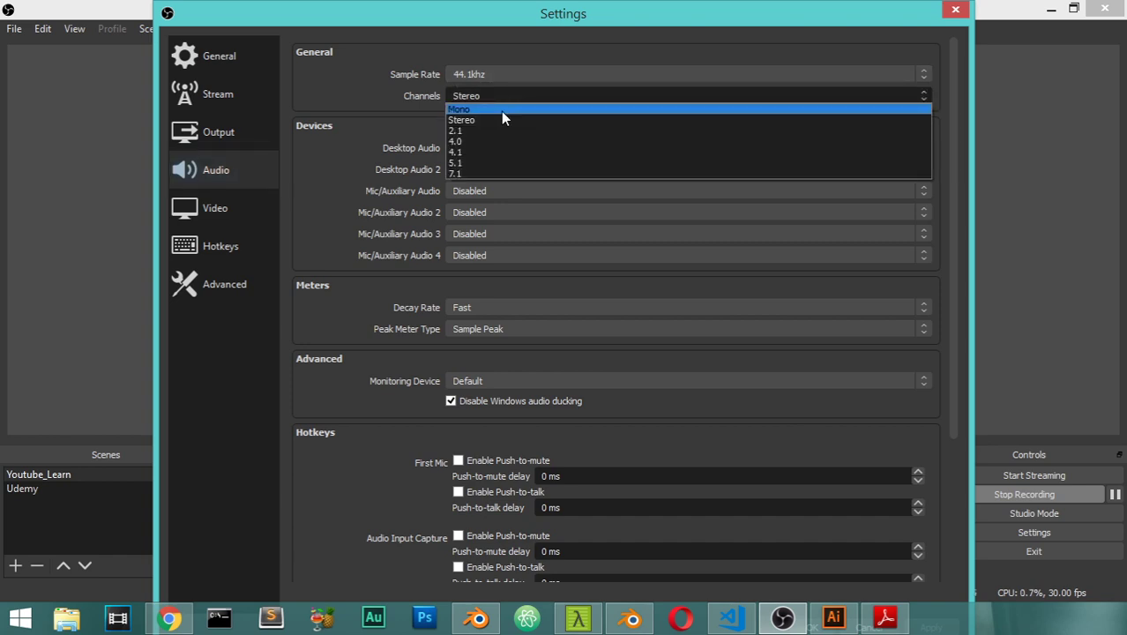
click(349, 88)
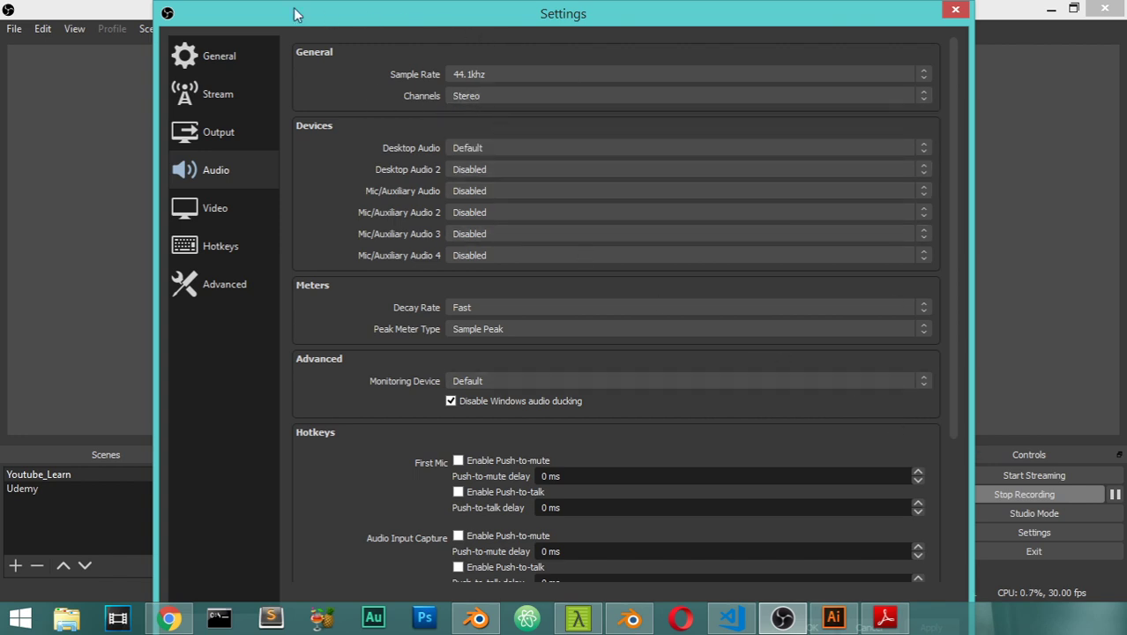
drag(168, 4, 351, 65)
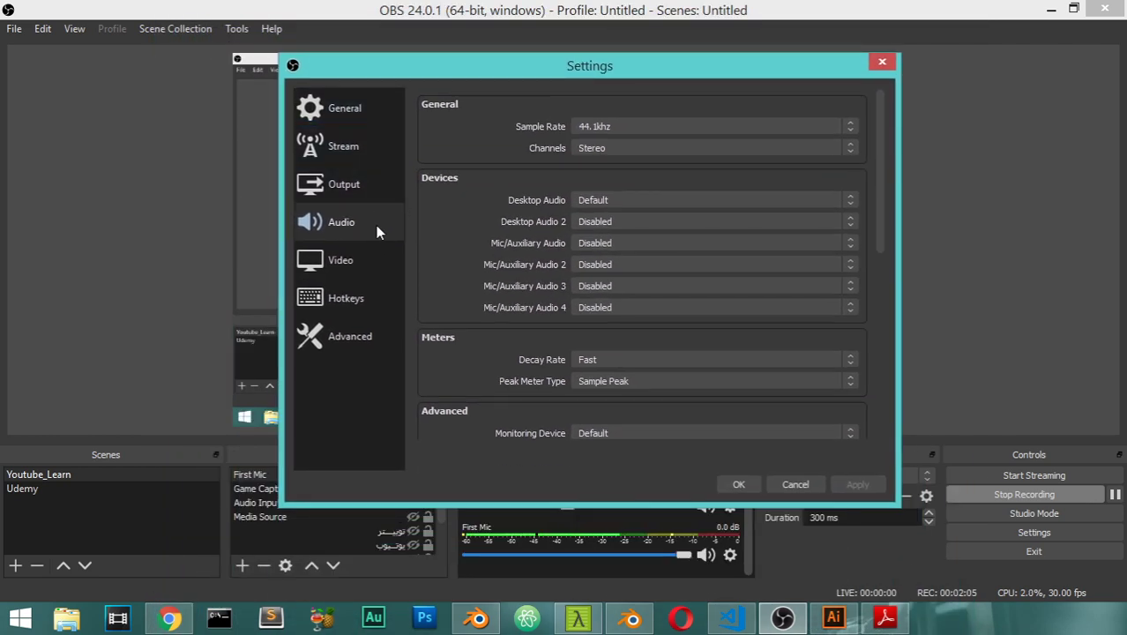
click(358, 221)
click(635, 244)
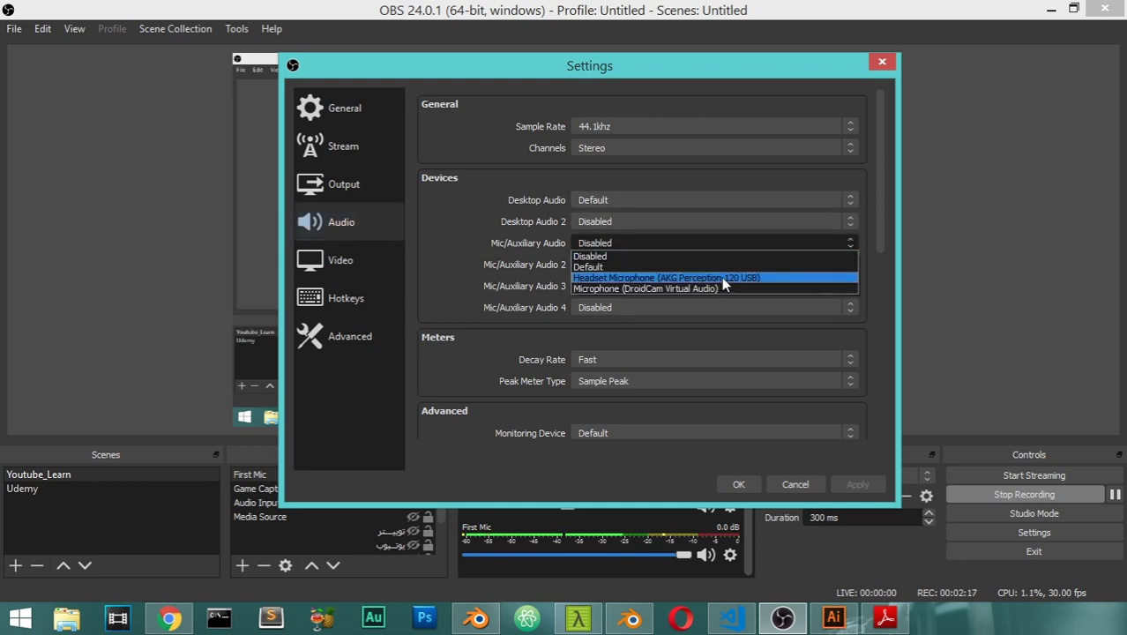
click(475, 232)
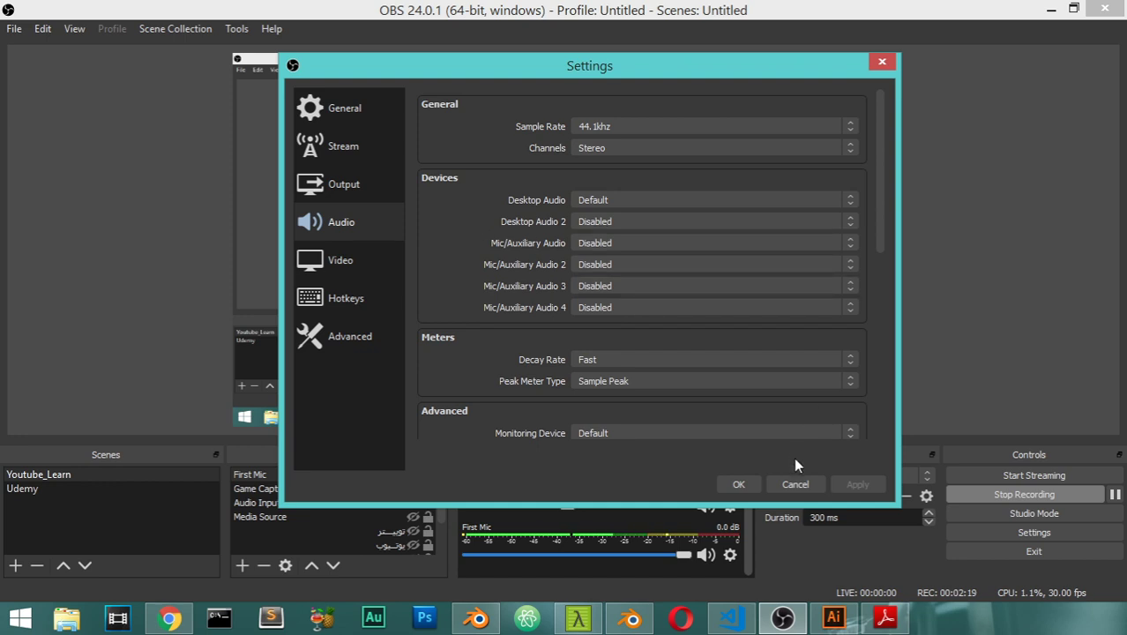
click(732, 484)
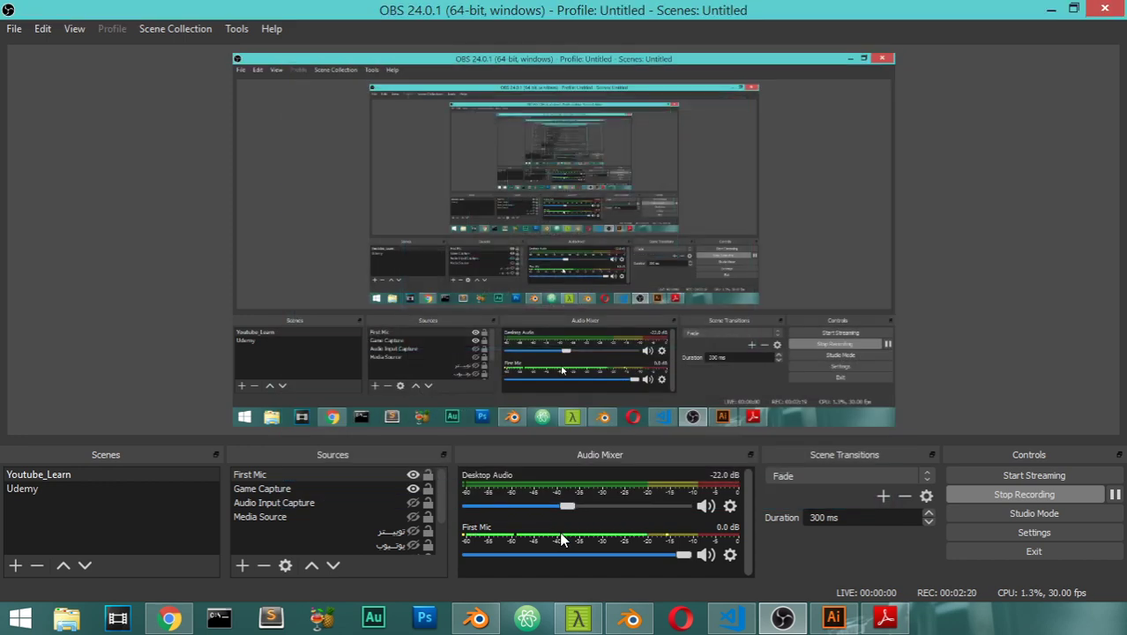
- With First Mic selected, look over the Audio page in Settings, then close Settings
click(270, 476)
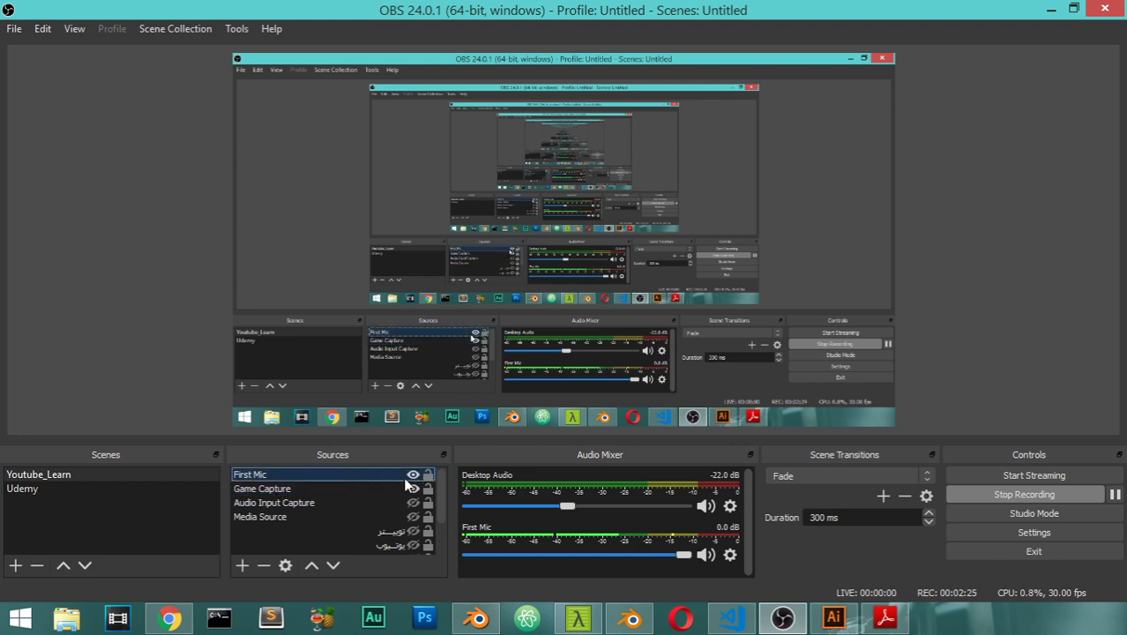
click(15, 29)
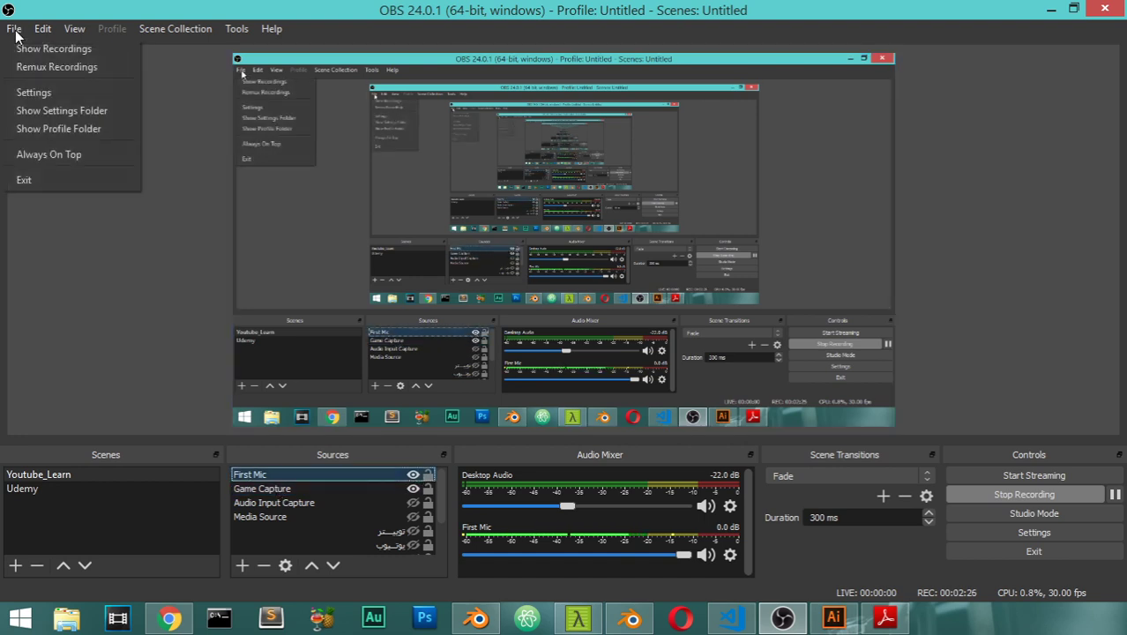
click(50, 92)
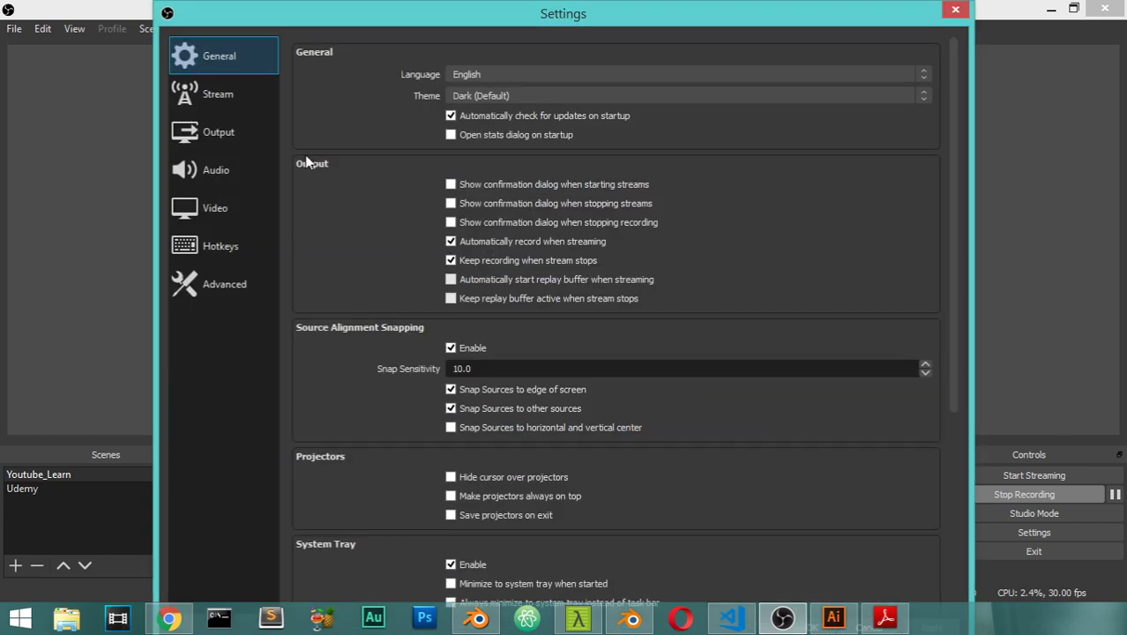
click(264, 169)
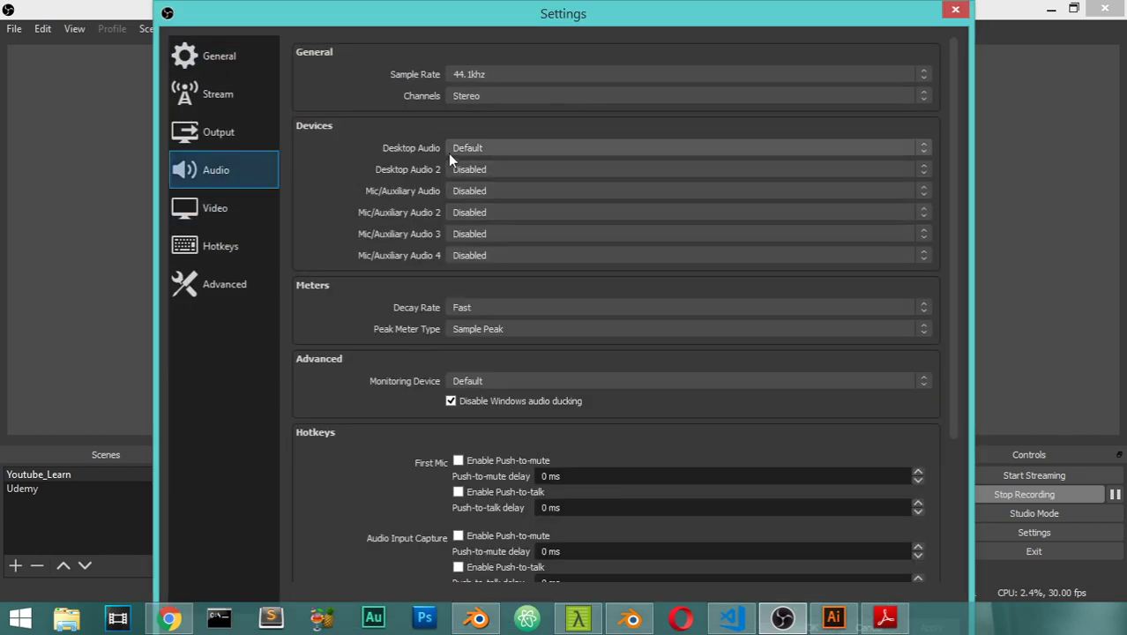
click(957, 10)
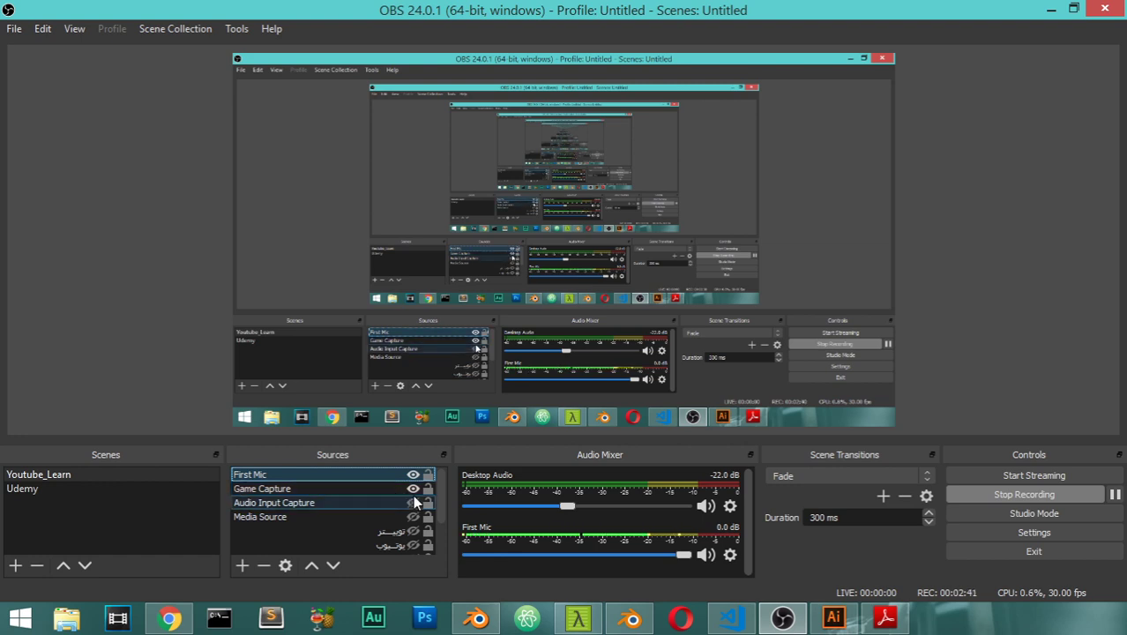
drag(438, 496, 433, 472)
- Add an Audio Input Capture named 'second mic' using the DroidCam microphone
click(242, 566)
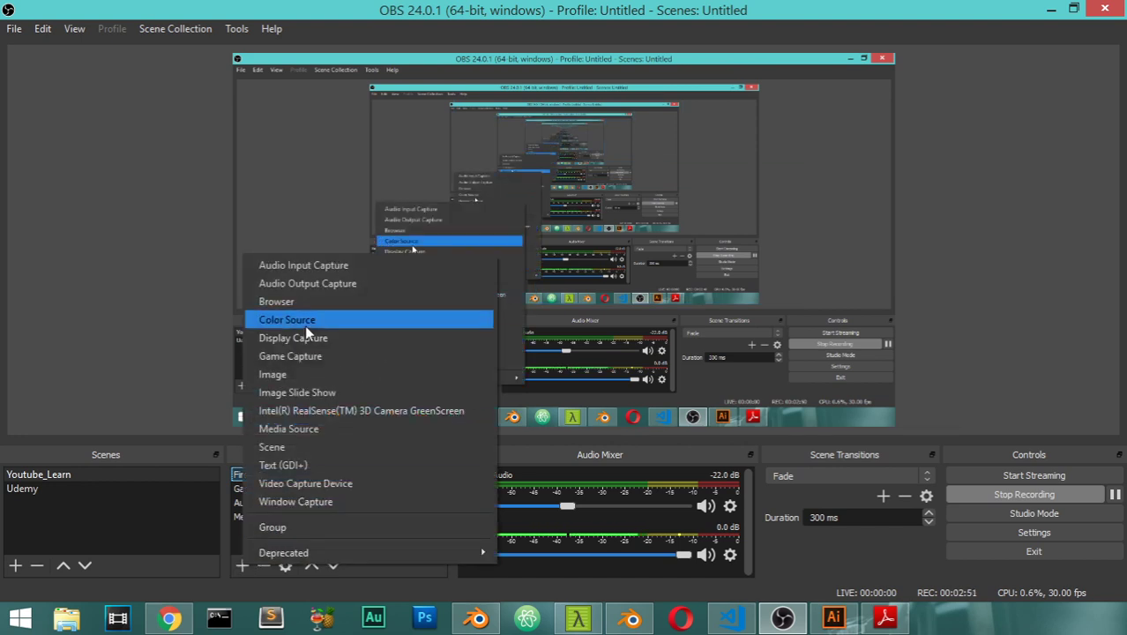
click(311, 267)
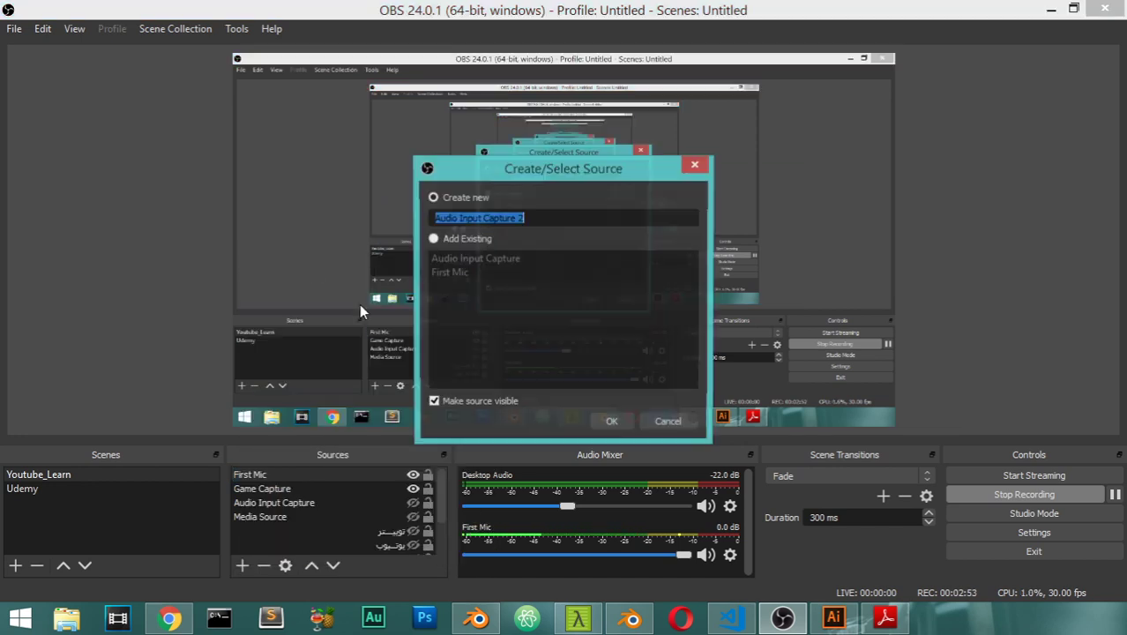
text(second mic)
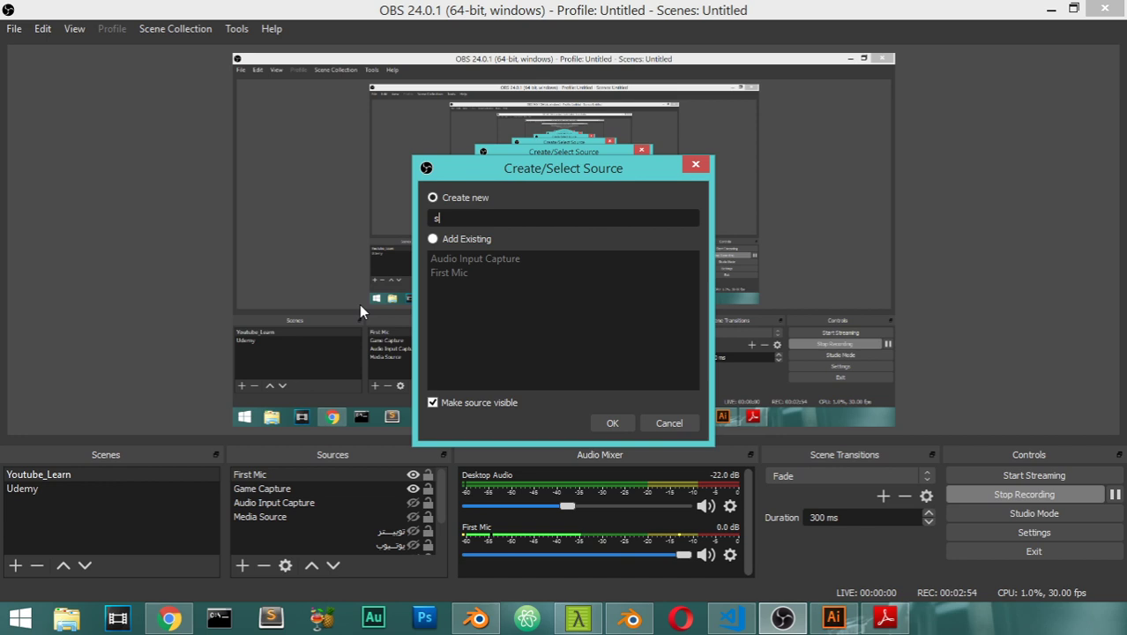
click(609, 417)
click(492, 95)
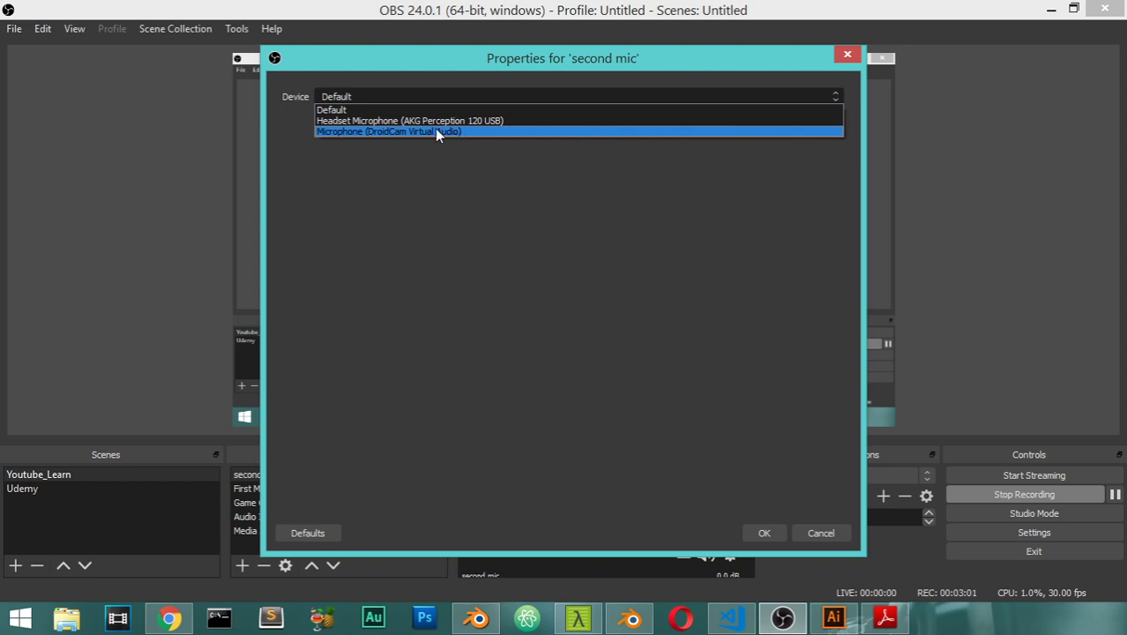
click(435, 130)
click(762, 532)
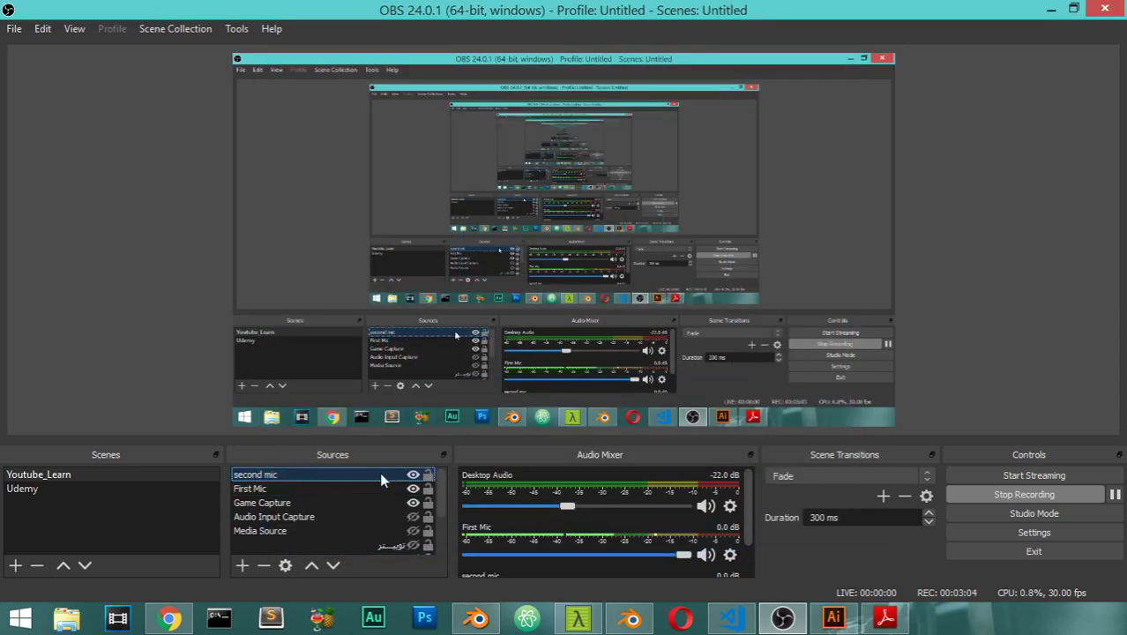
- Delete the 'second mic' source and confirm its removal
ctrl+click(317, 479)
key(Delete)
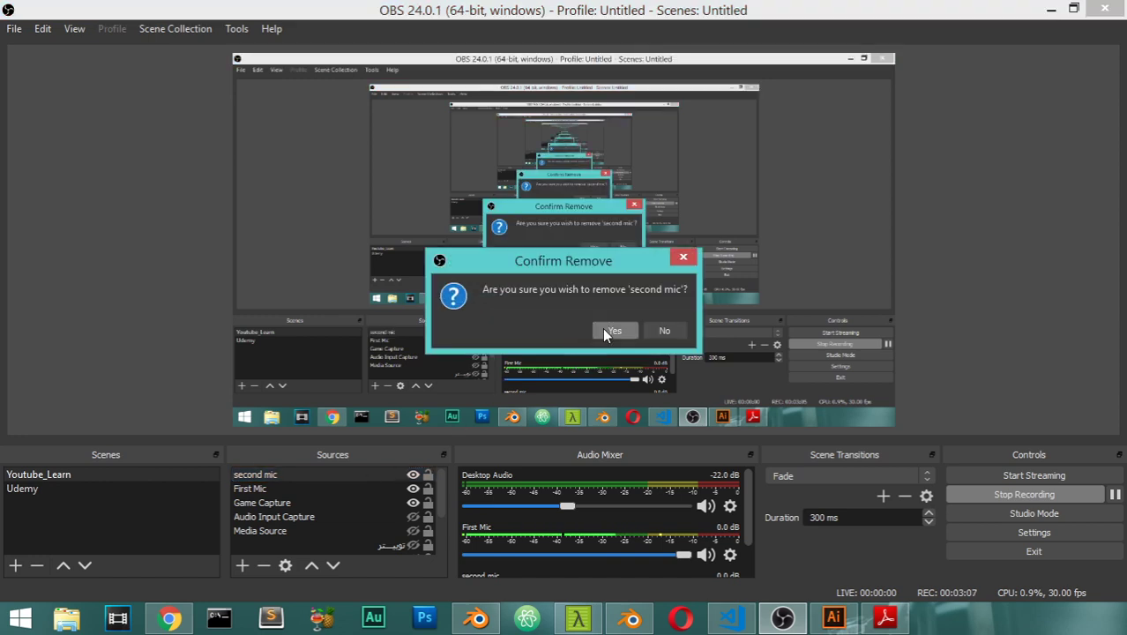
click(612, 330)
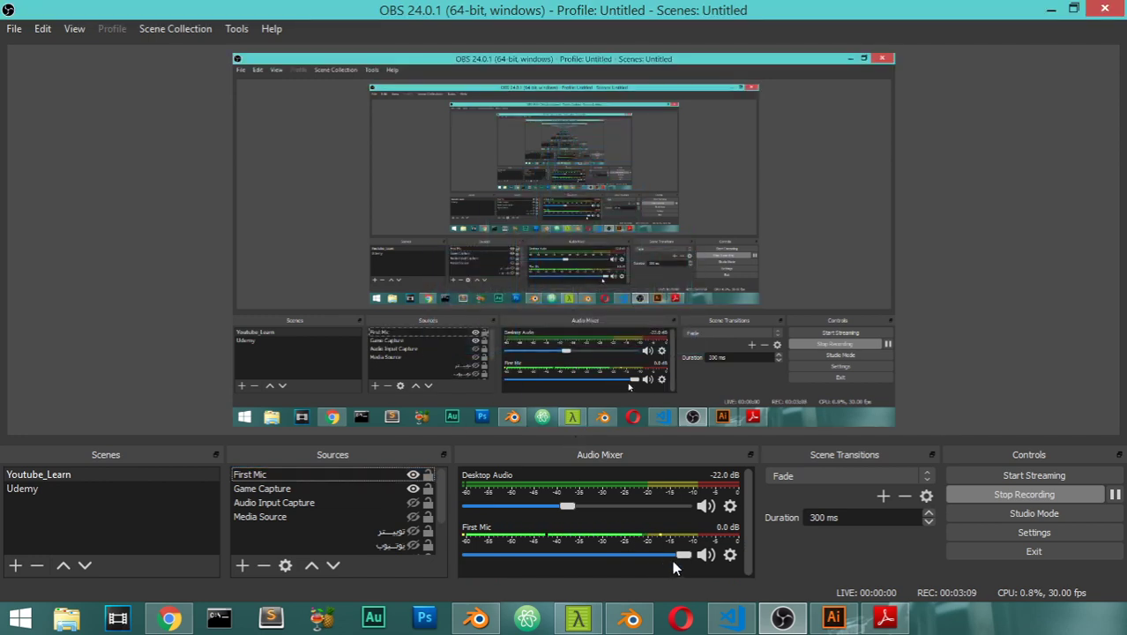
- Bring up First Mic's Filters window, resize and reposition it, and list the audio filter types
click(730, 555)
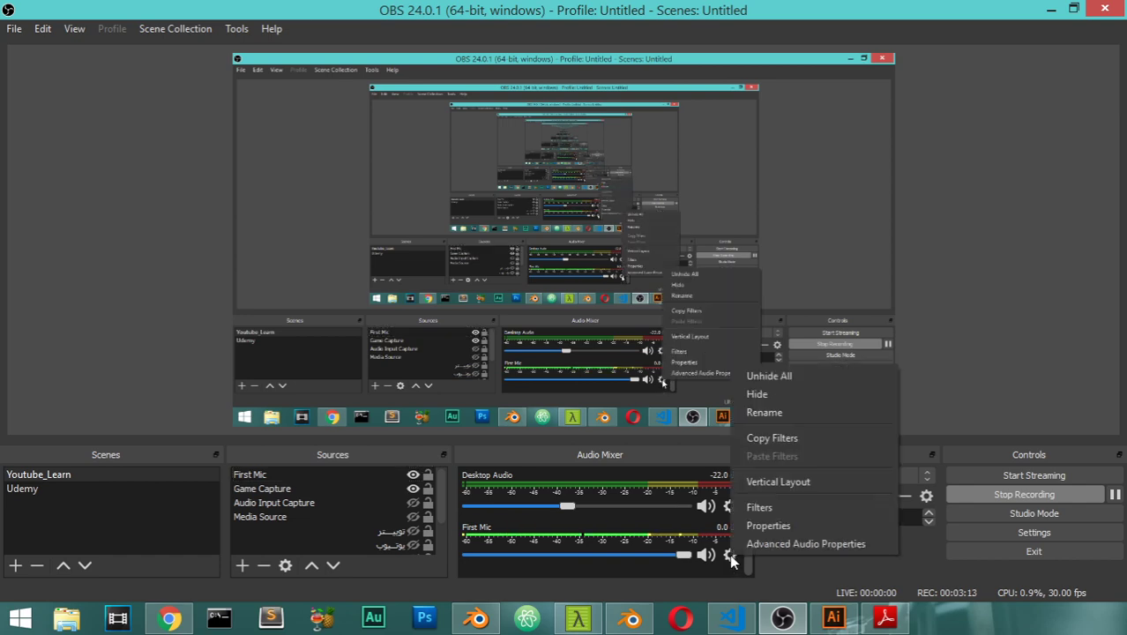
click(760, 507)
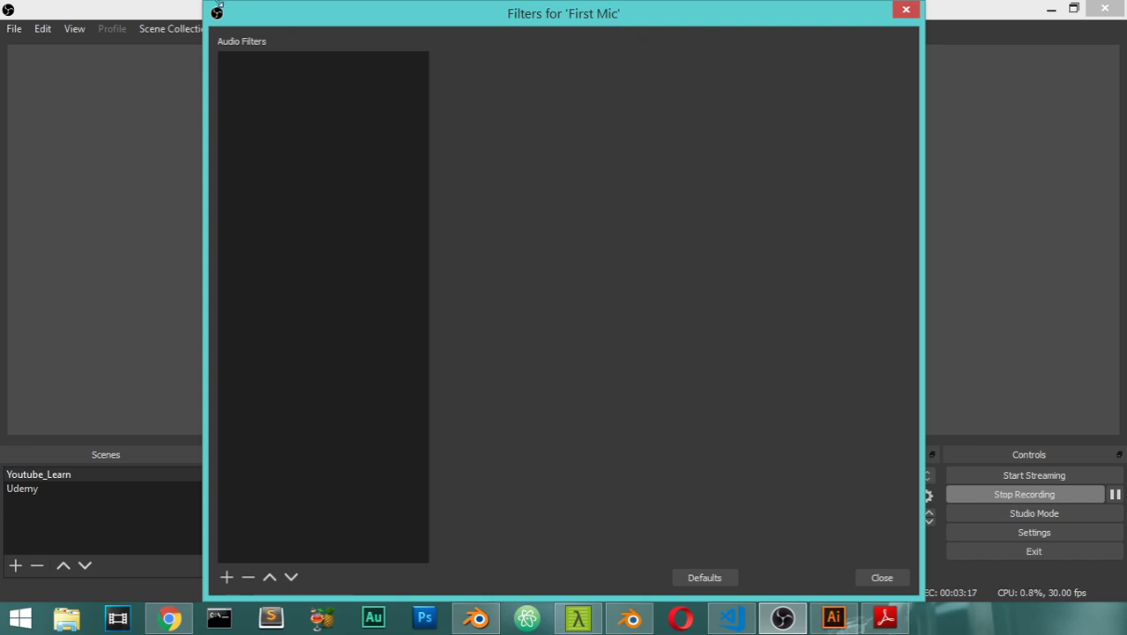
drag(204, 2, 357, 189)
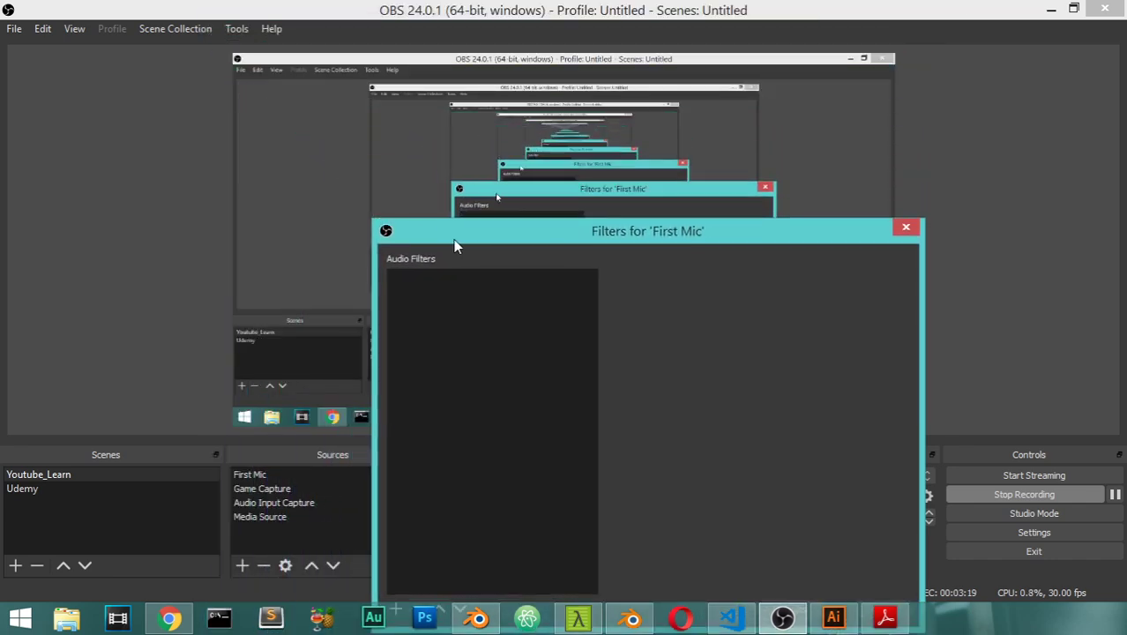
drag(453, 239, 297, 42)
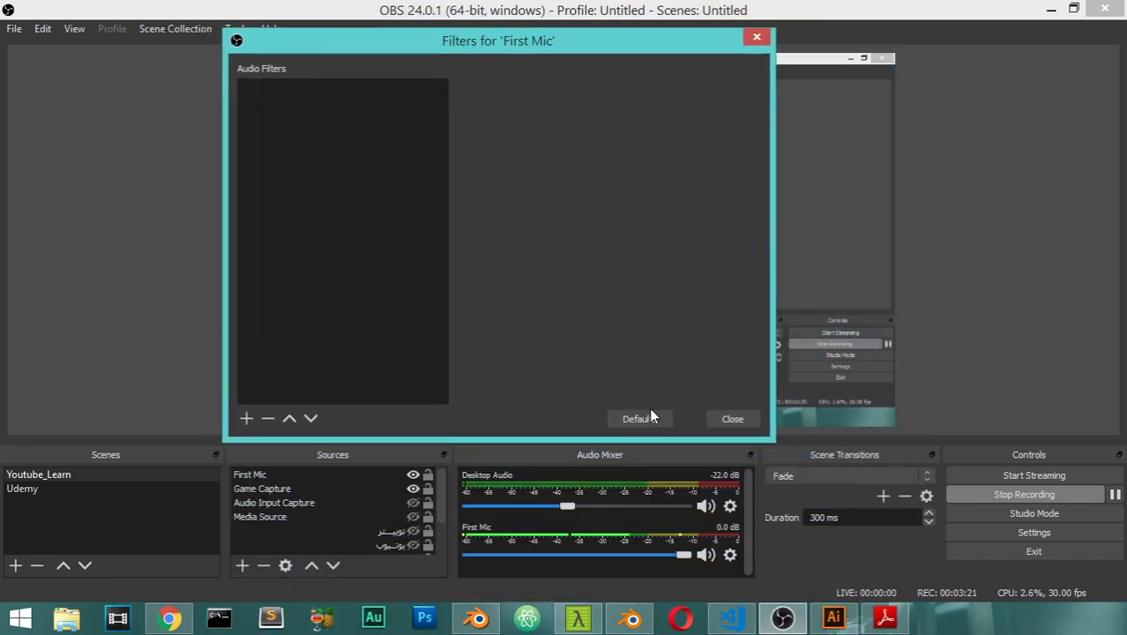
click(855, 517)
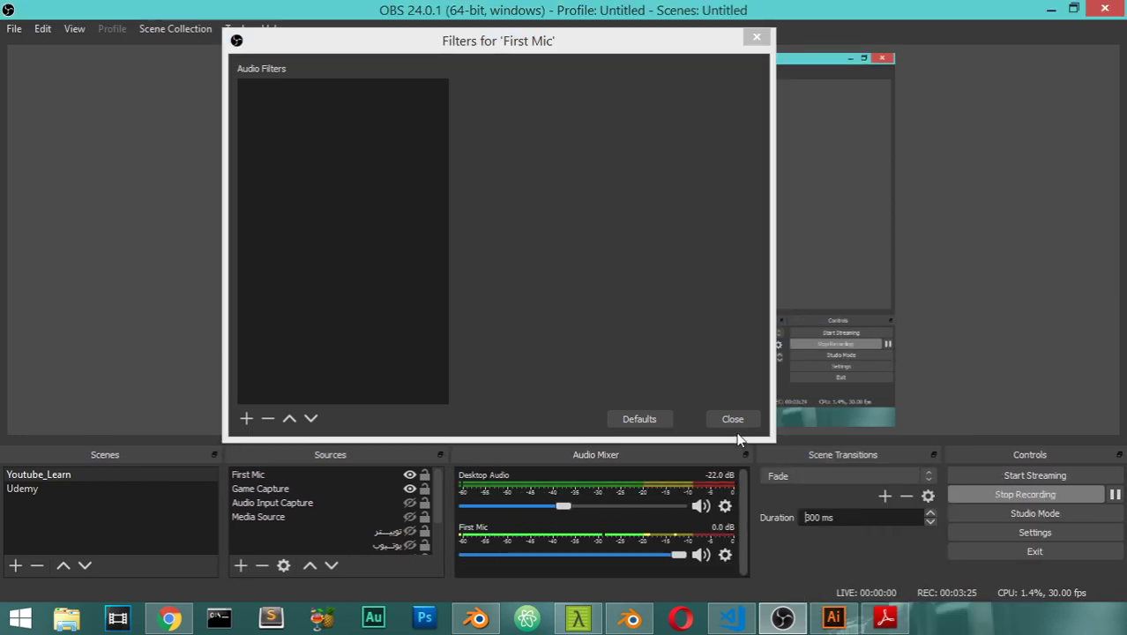
drag(773, 437, 939, 504)
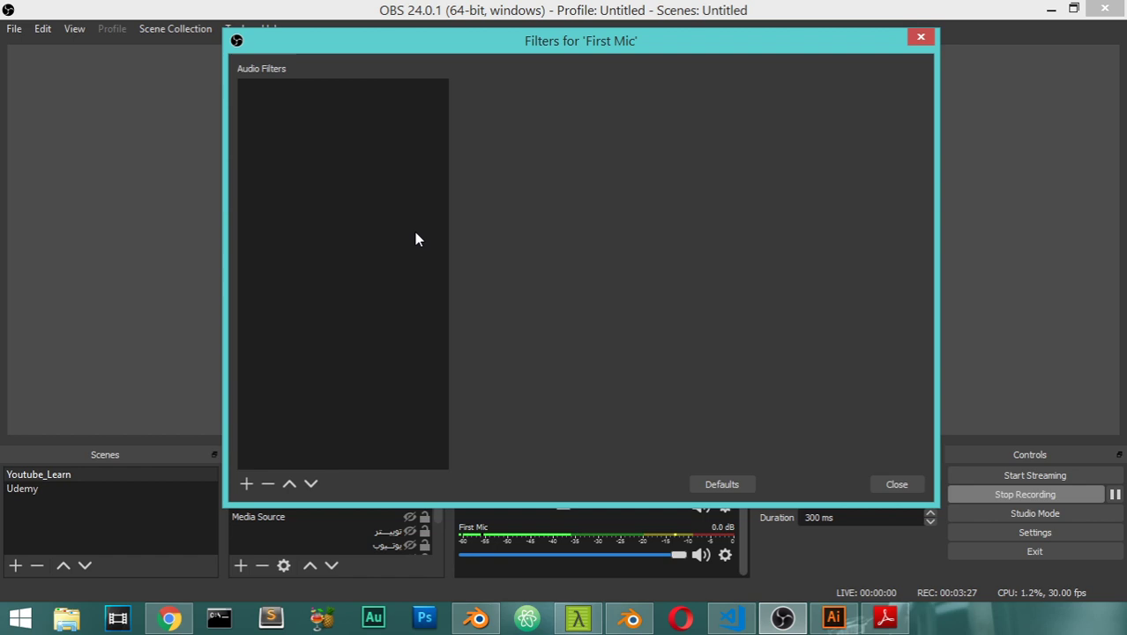
click(246, 483)
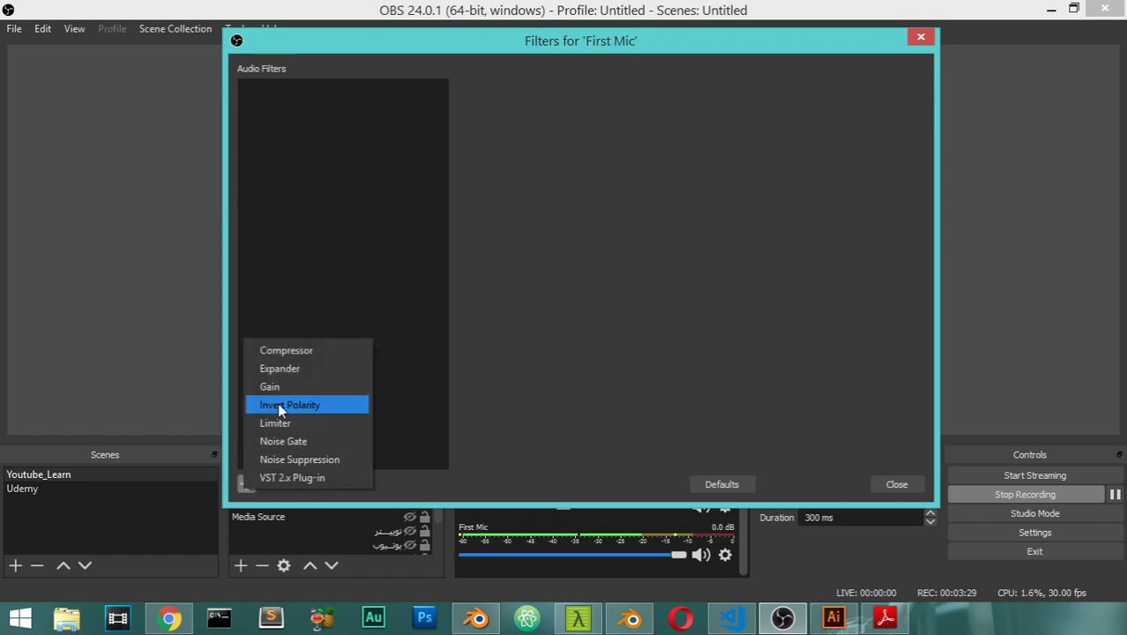
- Add a Noise Suppression filter to First Mic with suppression level -7 dB
click(313, 457)
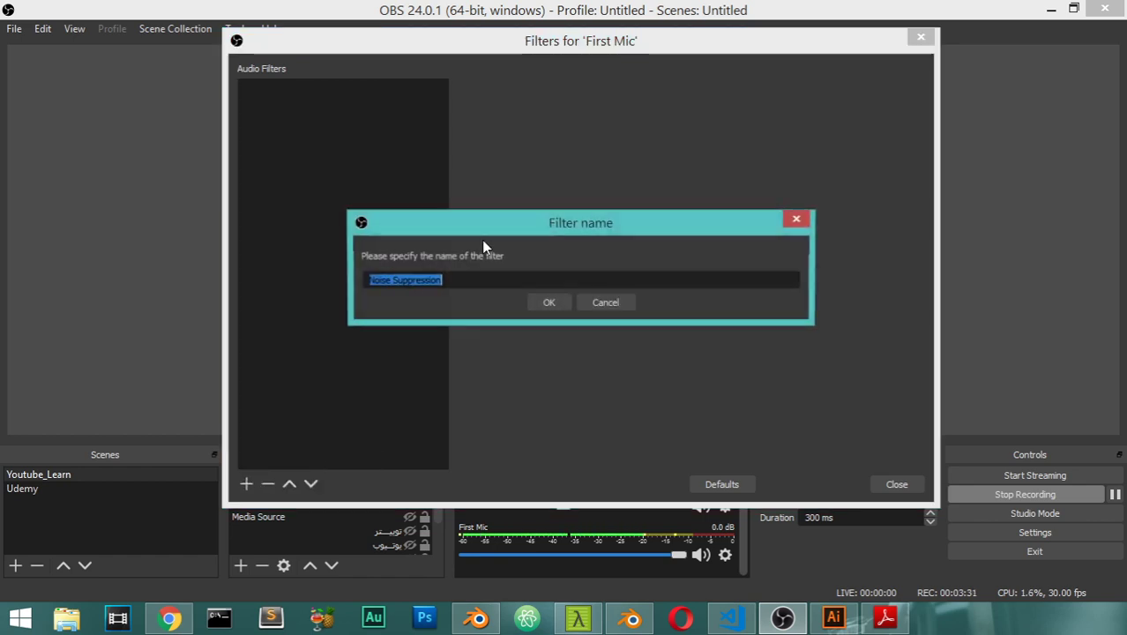
click(556, 298)
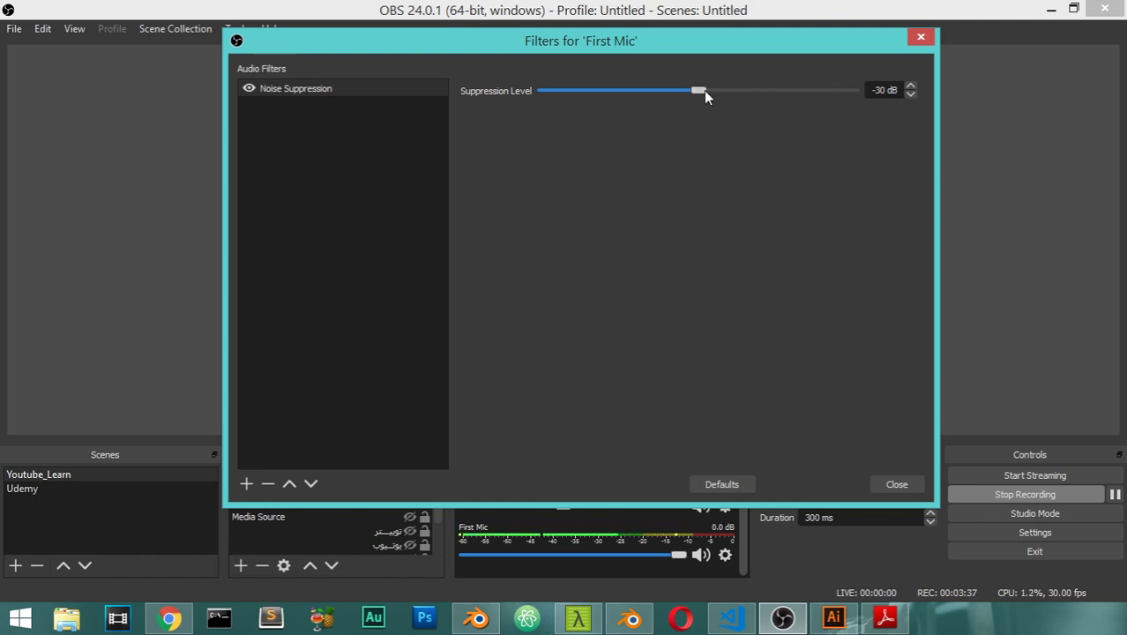
drag(704, 91, 766, 103)
drag(760, 91, 816, 92)
click(246, 483)
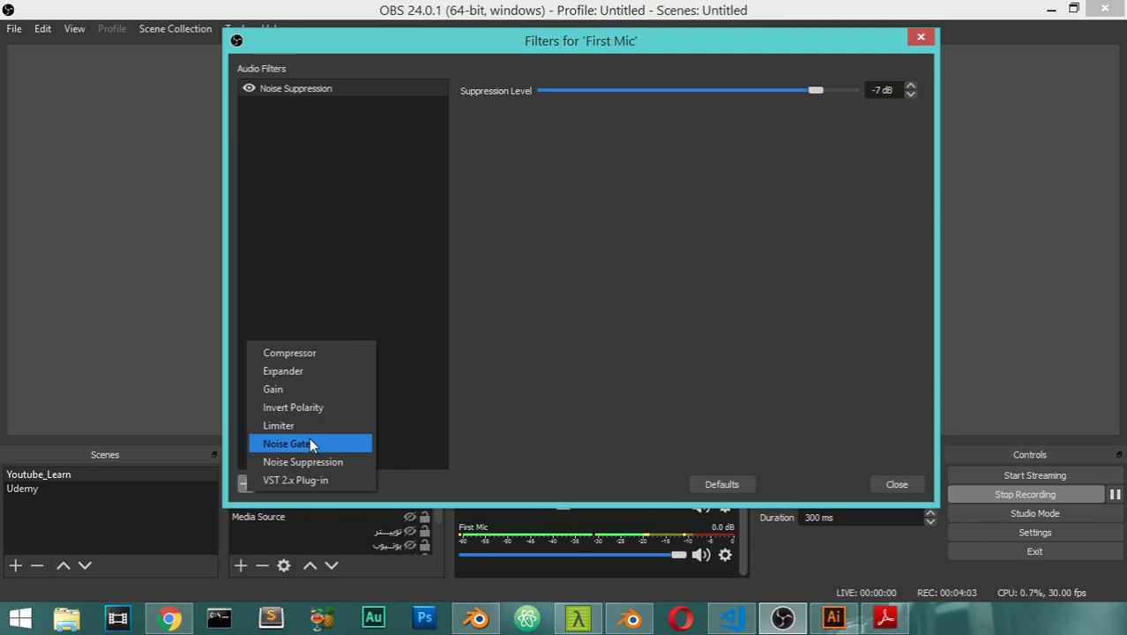
- Add a Noise Gate filter with default -32 dB close and -26 dB open thresholds
click(308, 443)
click(546, 302)
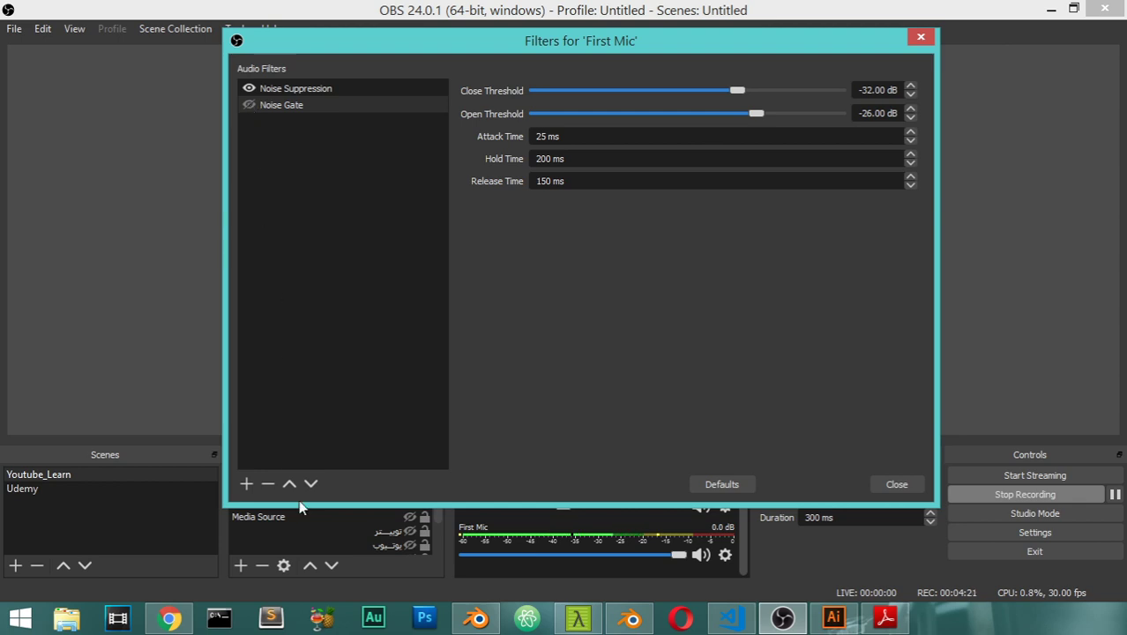
click(242, 486)
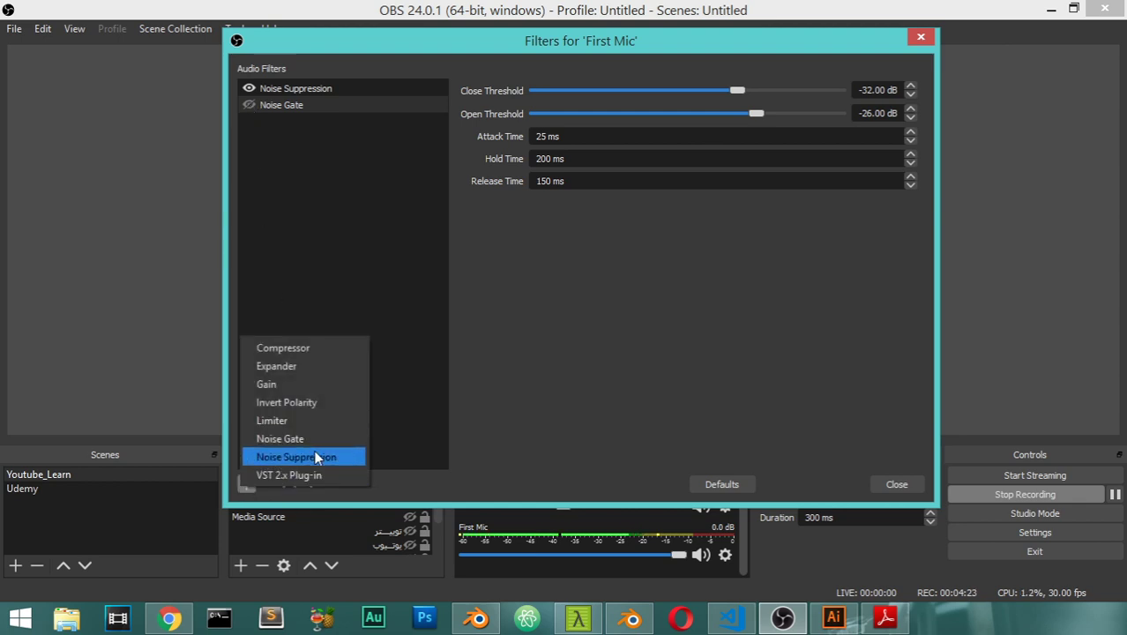
- Add a Compressor filter with -20.10 dB threshold and 6.90 dB output gain
click(291, 351)
click(558, 304)
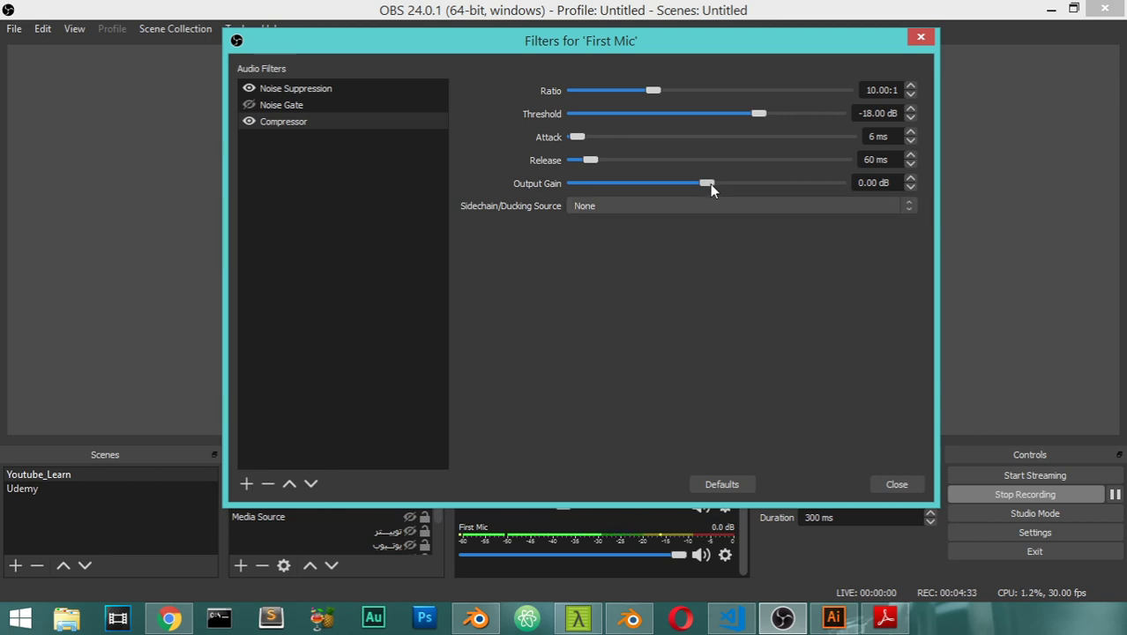
drag(710, 183, 736, 189)
mouse_move(759, 114)
mouse_down()
mouse_move(732, 113)
mouse_move(762, 114)
mouse_move(749, 114)
mouse_up()
drag(649, 503, 633, 365)
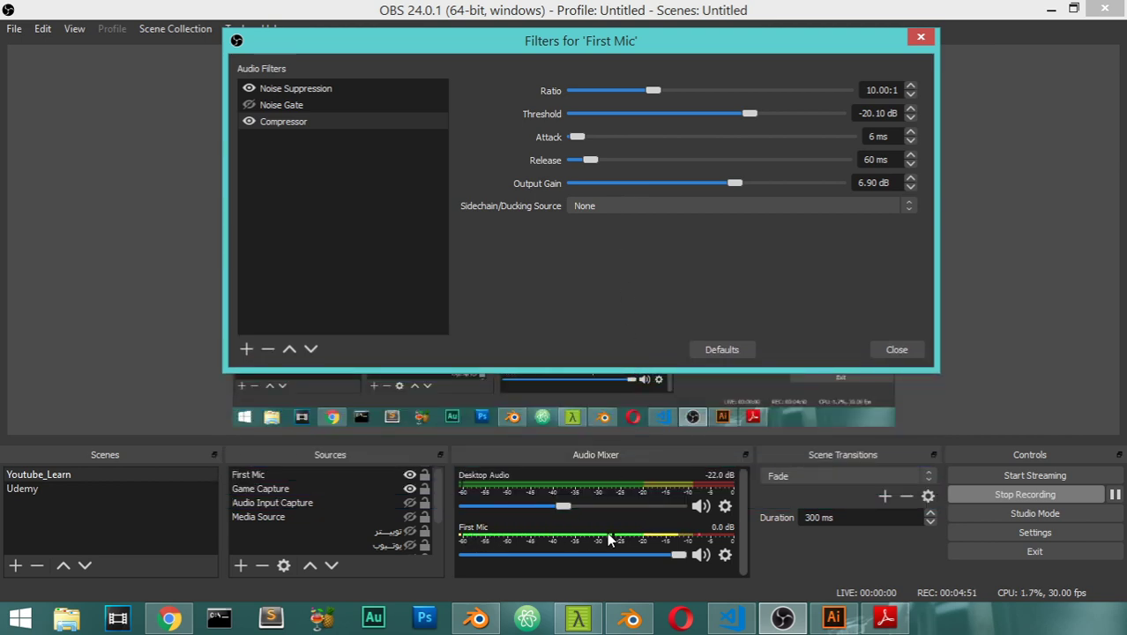
- Switch Noise Suppression off and back on, and re-enable the Compressor filter
click(248, 122)
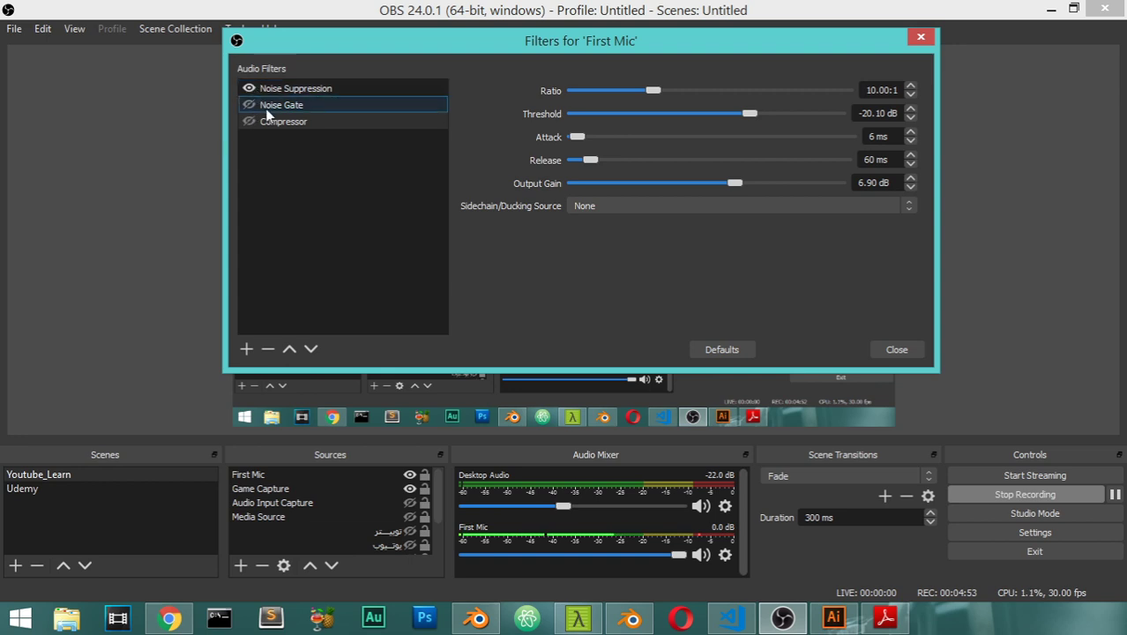
click(291, 89)
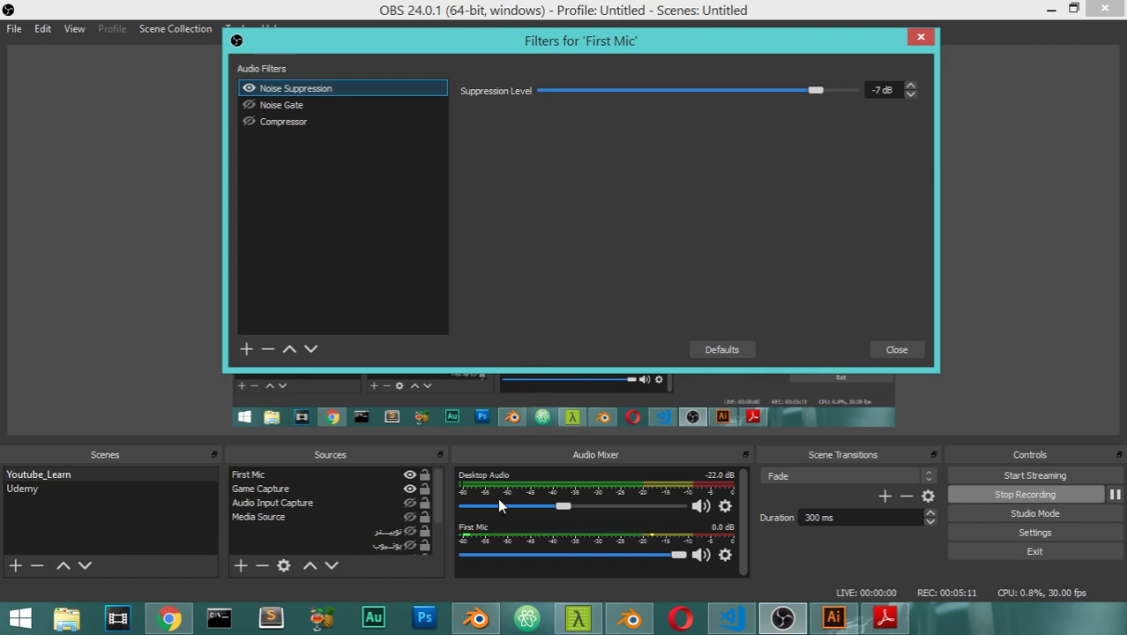
click(248, 88)
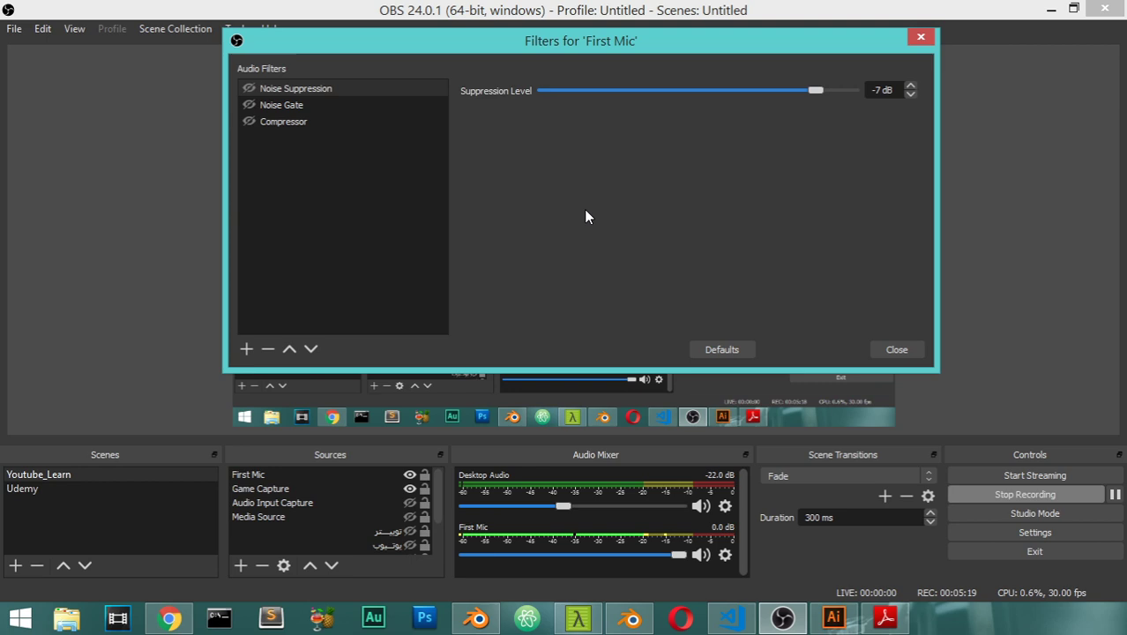
click(249, 88)
click(249, 121)
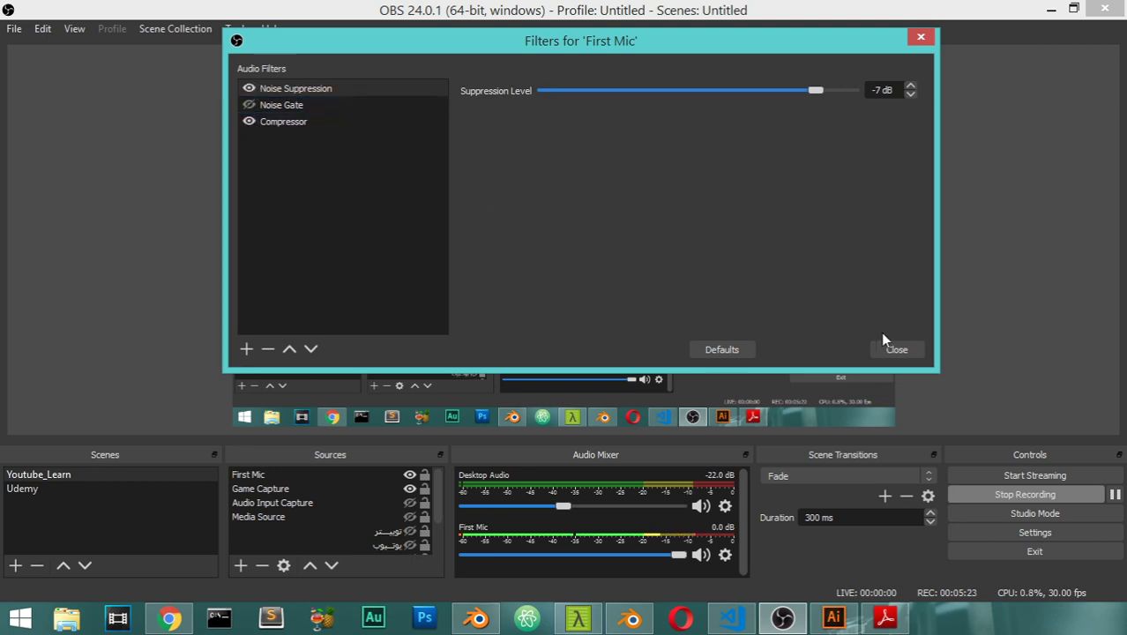